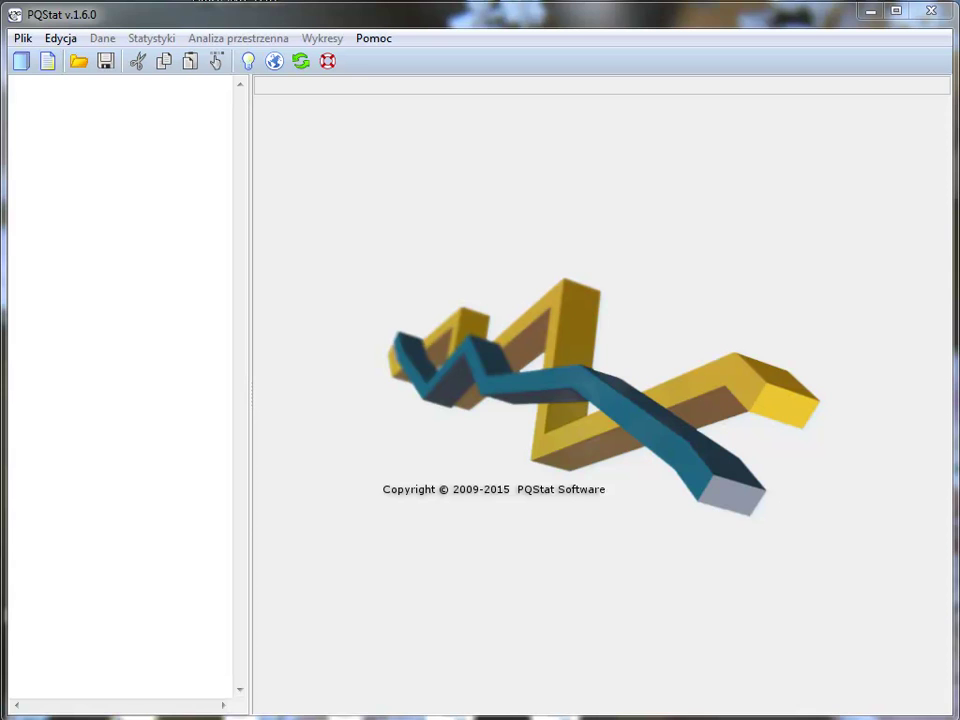
Open the example project PL_temperament.pqs from the sample data folder
{"action": "left_click", "coordinate": [22, 39]}
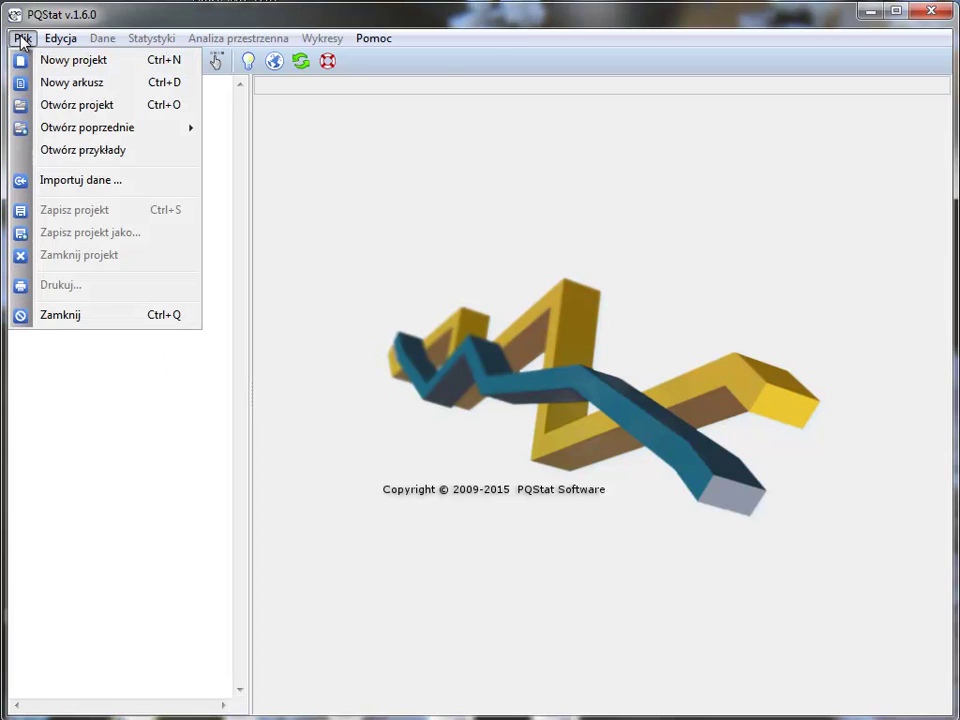
{"action": "left_click", "coordinate": [95, 163]}
{"action": "left_click", "coordinate": [720, 420]}
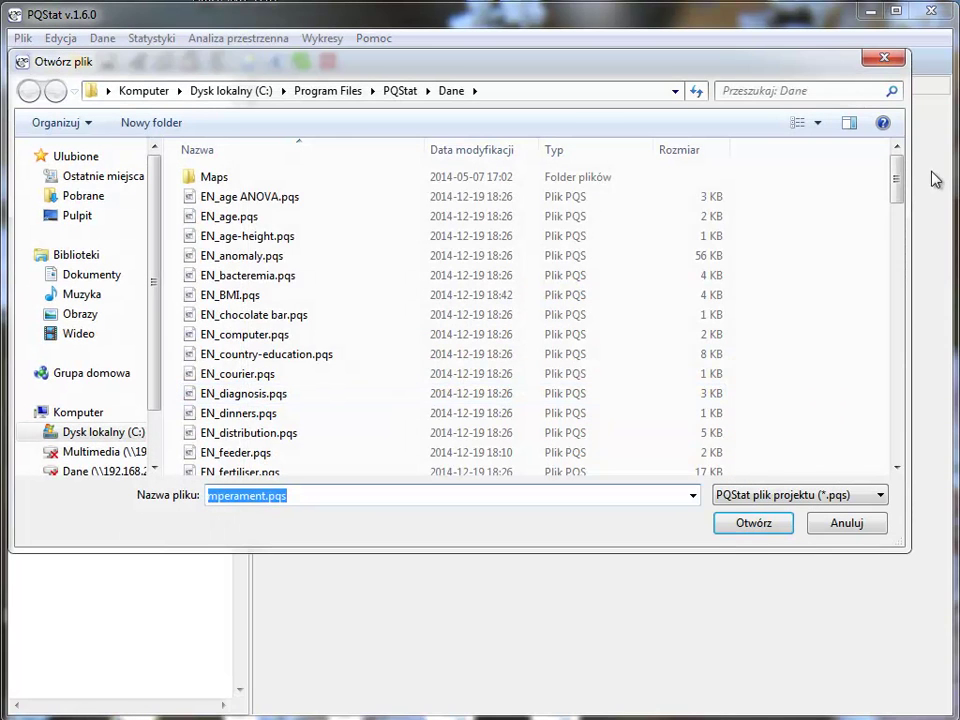
{"action": "left_click_drag", "start_coordinate": [900, 181], "coordinate": [917, 422]}
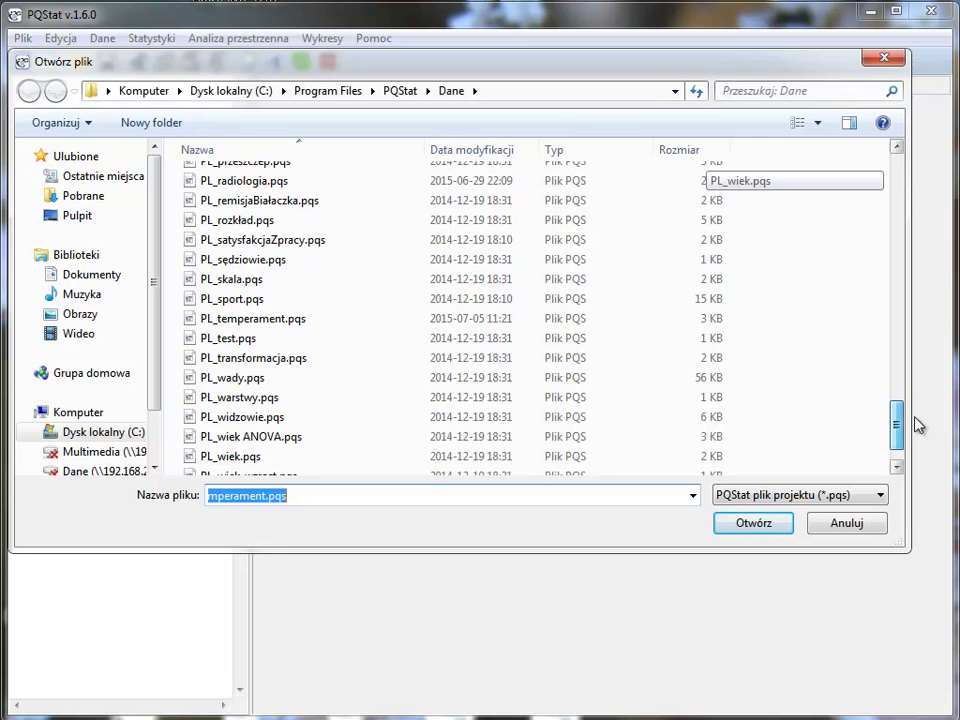
{"action": "left_click", "coordinate": [262, 320]}
{"action": "left_click", "coordinate": [755, 536]}
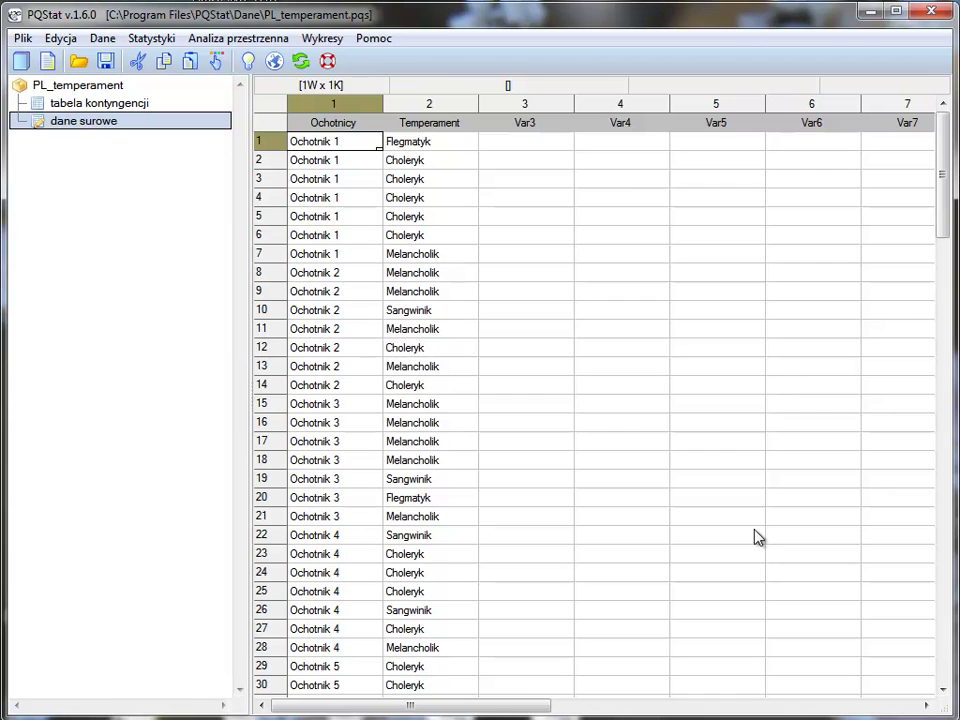
Examine the contingency table and the raw data sheet, including the seven-row blocks for Ochotnik 1, 2 and 3
{"action": "left_click", "coordinate": [88, 105]}
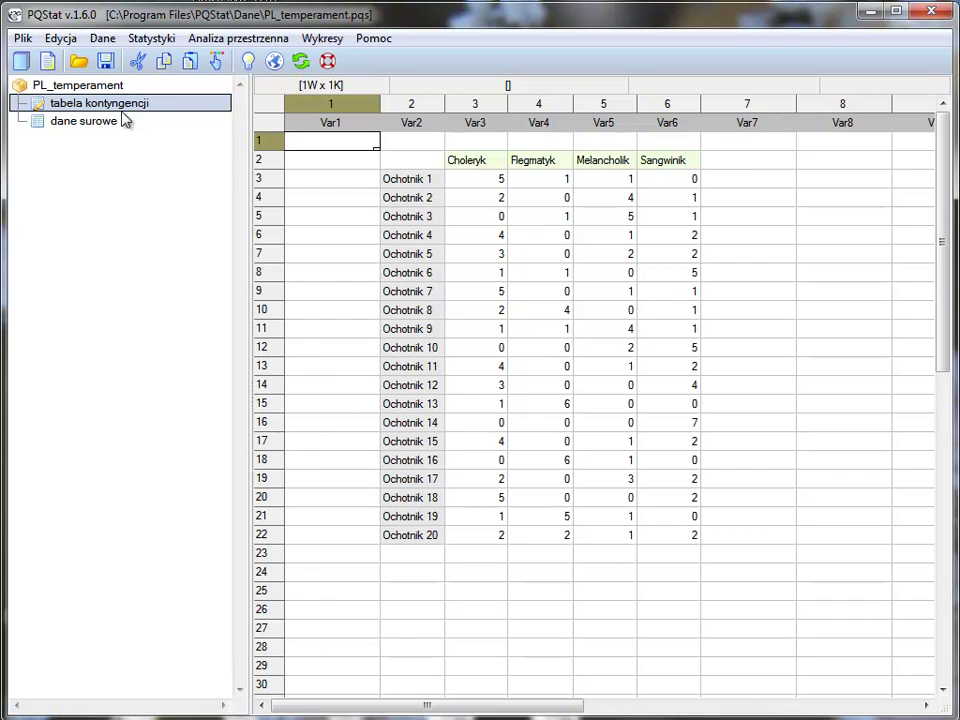
{"action": "left_click", "coordinate": [90, 122]}
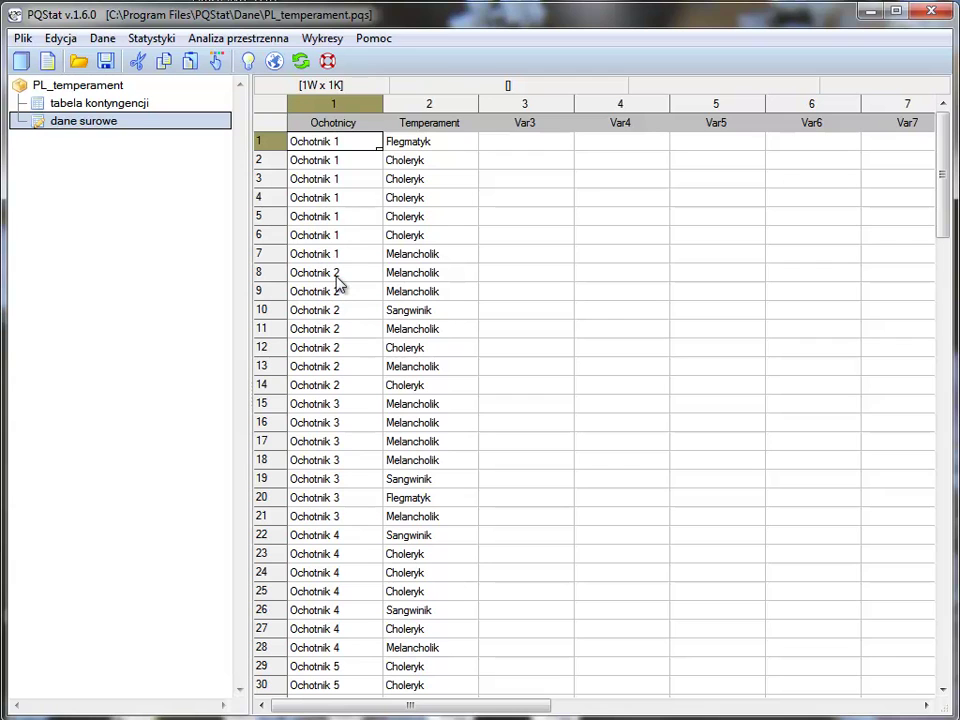
{"action": "left_click_drag", "start_coordinate": [339, 146], "coordinate": [342, 257]}
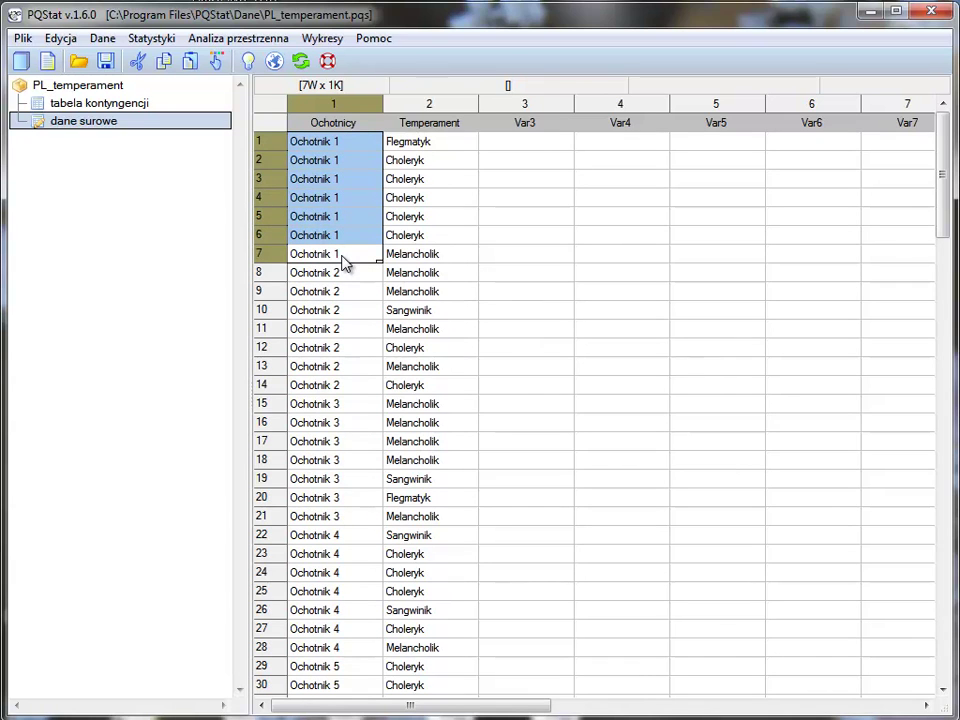
{"action": "left_click_drag", "start_coordinate": [350, 280], "coordinate": [355, 388]}
{"action": "left_click_drag", "start_coordinate": [352, 410], "coordinate": [352, 518]}
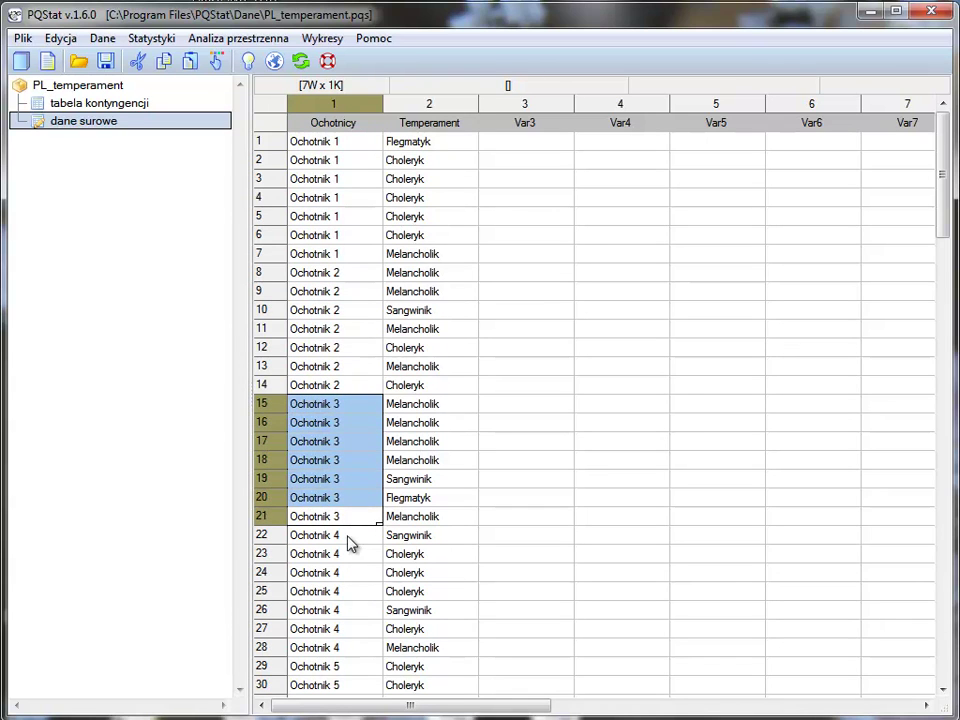
{"action": "left_click", "coordinate": [451, 484]}
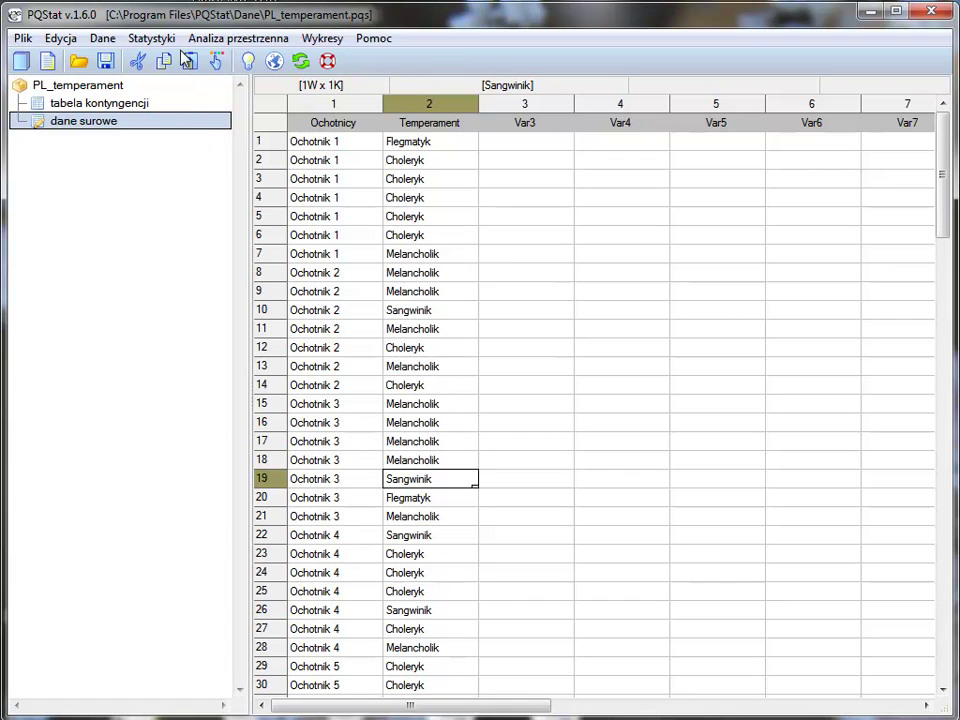
Start a Kappa Fleissa analysis of the raw data with an agreement summary for each rating and the data included in the report
{"action": "left_click", "coordinate": [148, 41]}
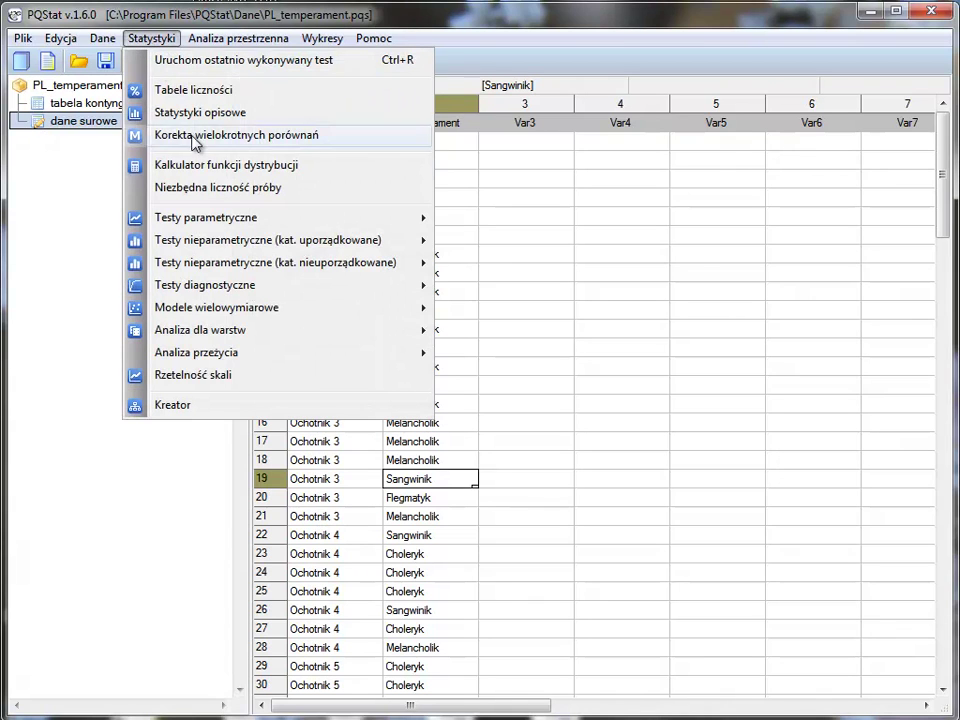
{"action": "mouse_move", "coordinate": [212, 268]}
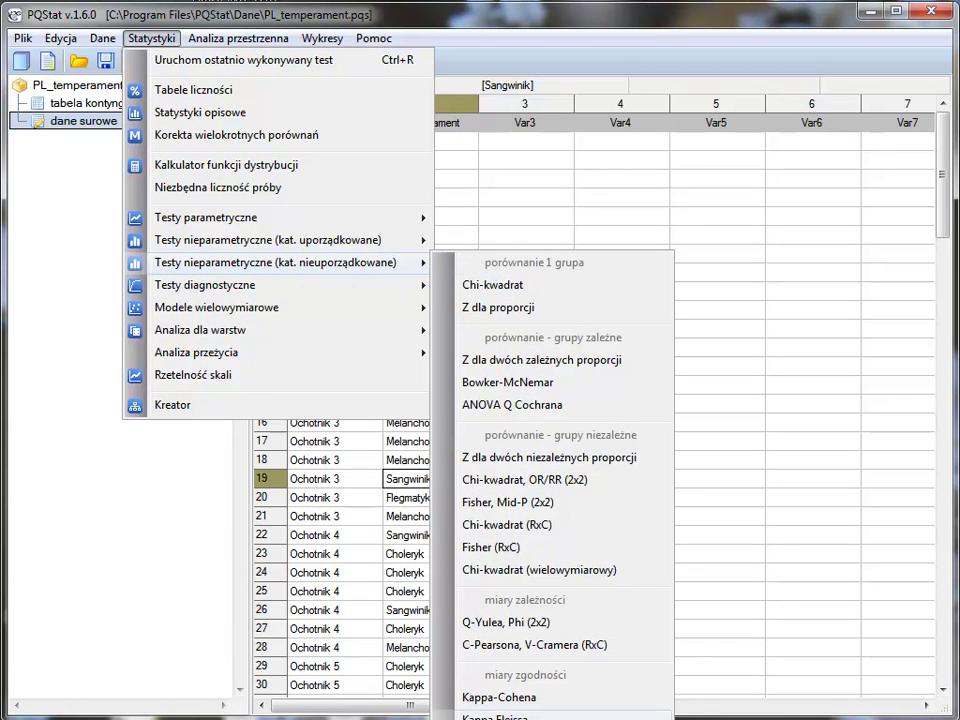
{"action": "left_click", "coordinate": [492, 716]}
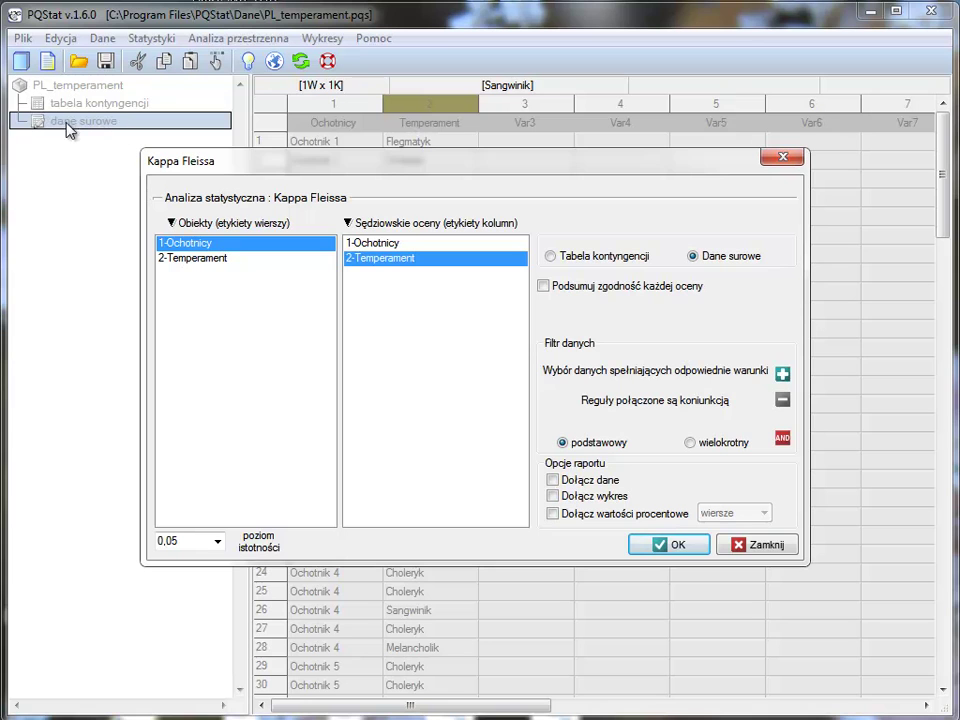
{"action": "left_click", "coordinate": [543, 287]}
{"action": "left_click", "coordinate": [554, 481]}
Include an error plot without a connecting line and a stacked column chart in the report, and run the analysis
{"action": "left_click", "coordinate": [552, 497]}
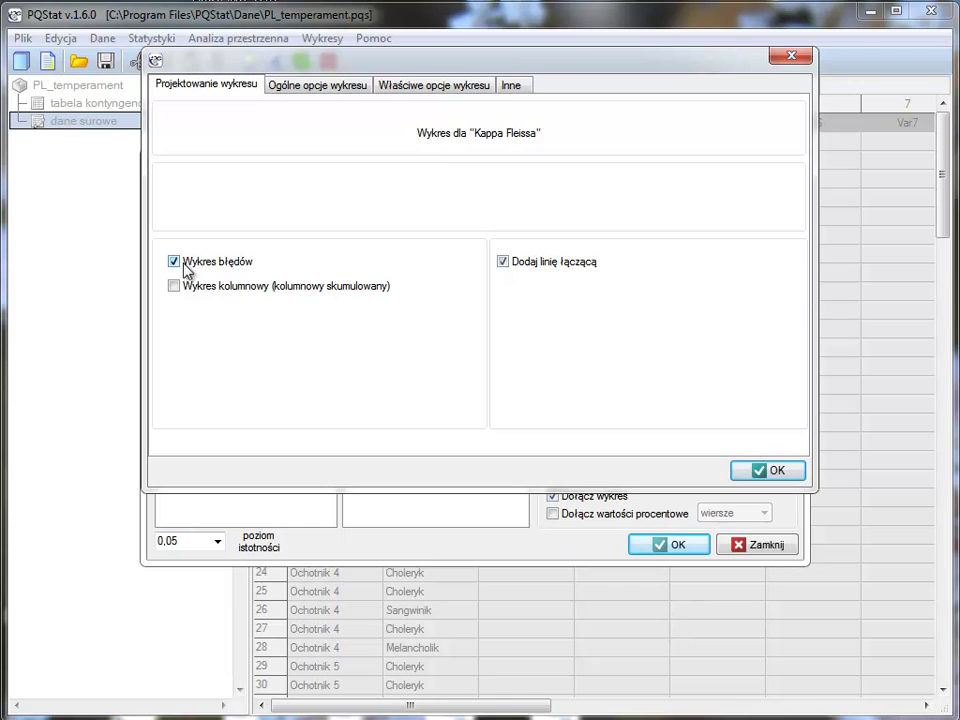
{"action": "left_click", "coordinate": [503, 264]}
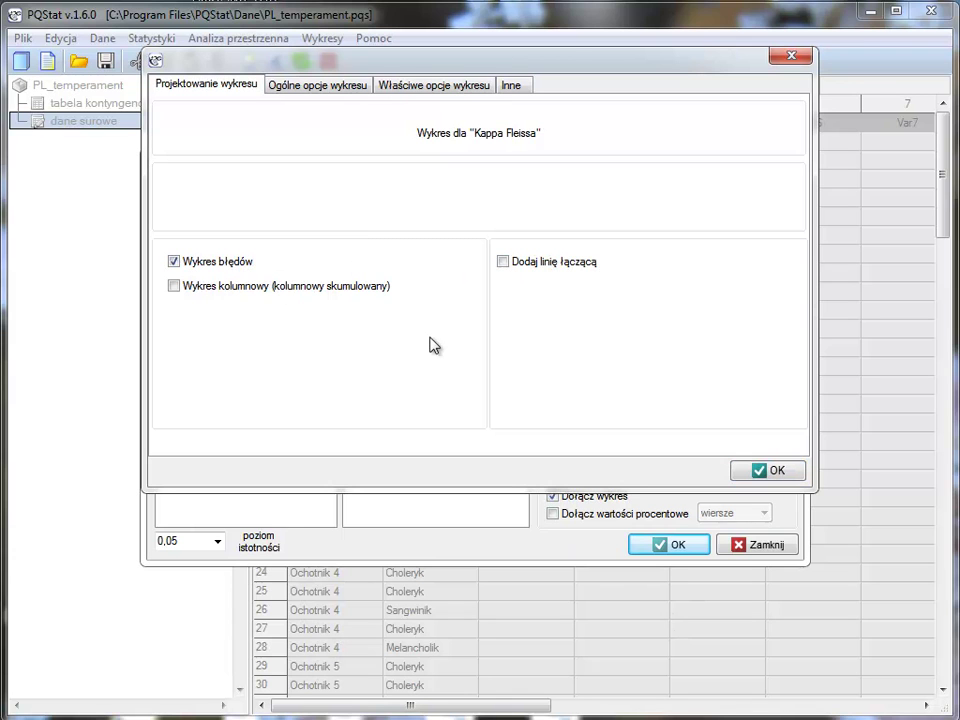
{"action": "left_click", "coordinate": [175, 287]}
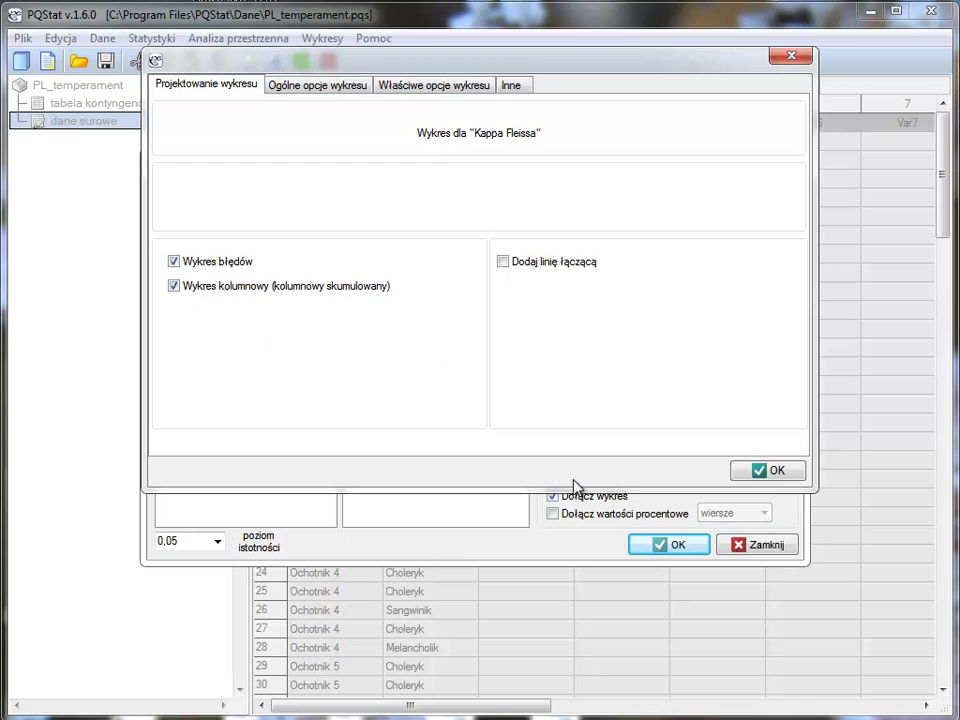
{"action": "left_click", "coordinate": [771, 470]}
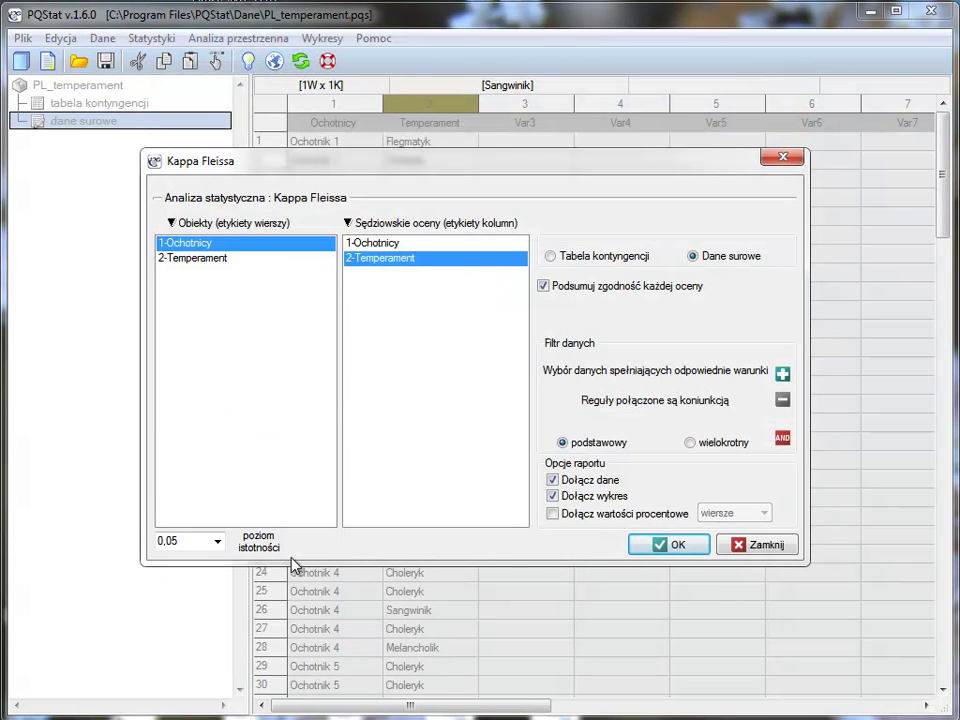
{"action": "left_click", "coordinate": [680, 545]}
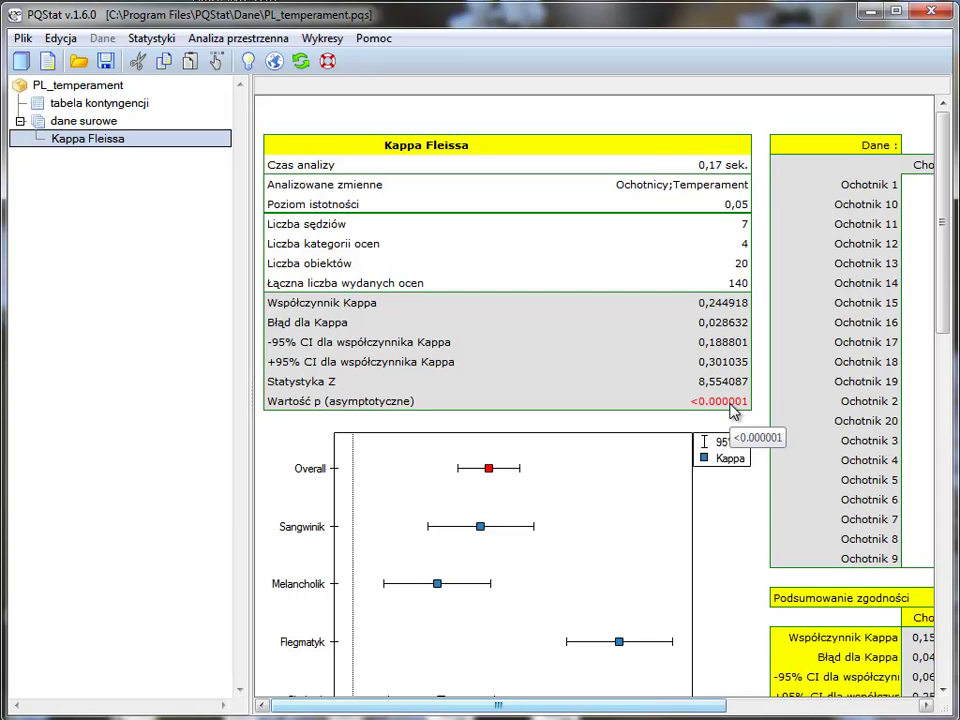
Add a note to the Kappa Fleissa report stating the null hypothesis "H0: kappa =0"
{"action": "right_click", "coordinate": [392, 121]}
{"action": "left_click", "coordinate": [461, 158]}
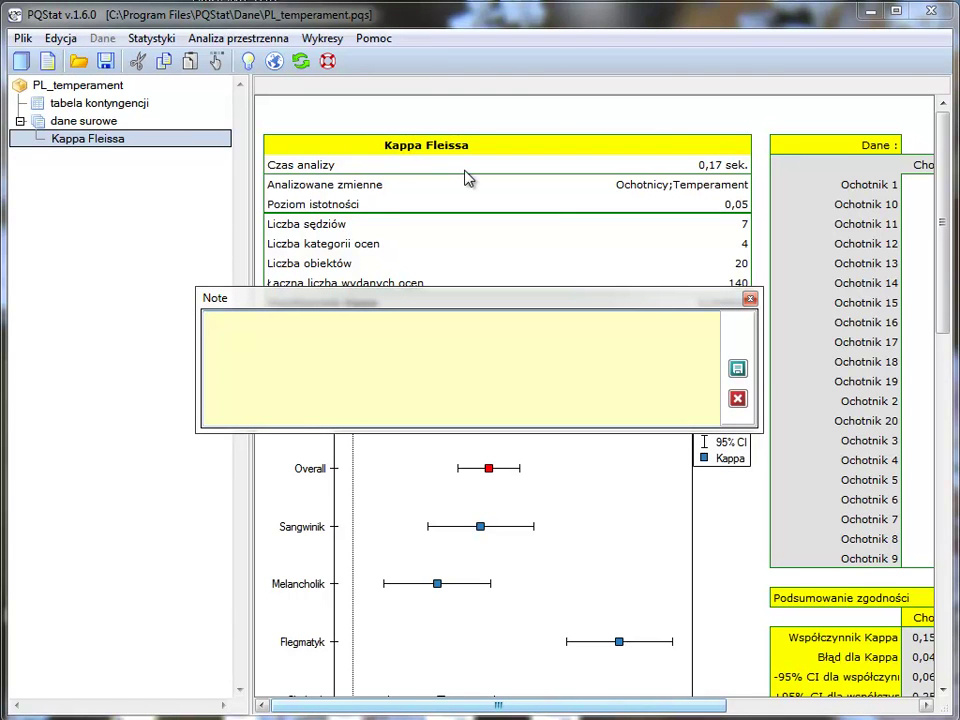
{"action": "type", "text": "H)"}
{"action": "key", "text": "BackSpace"}
{"action": "type", "text": "0"}
{"action": "type", "text": ": kappa"}
{"action": "type", "text": " =0"}
Write the alternative hypothesis "HA: kappa różna od 0" on the note's second line and save the note
{"action": "type", "text": "H"}
{"action": "type", "text": "A: kappa"}
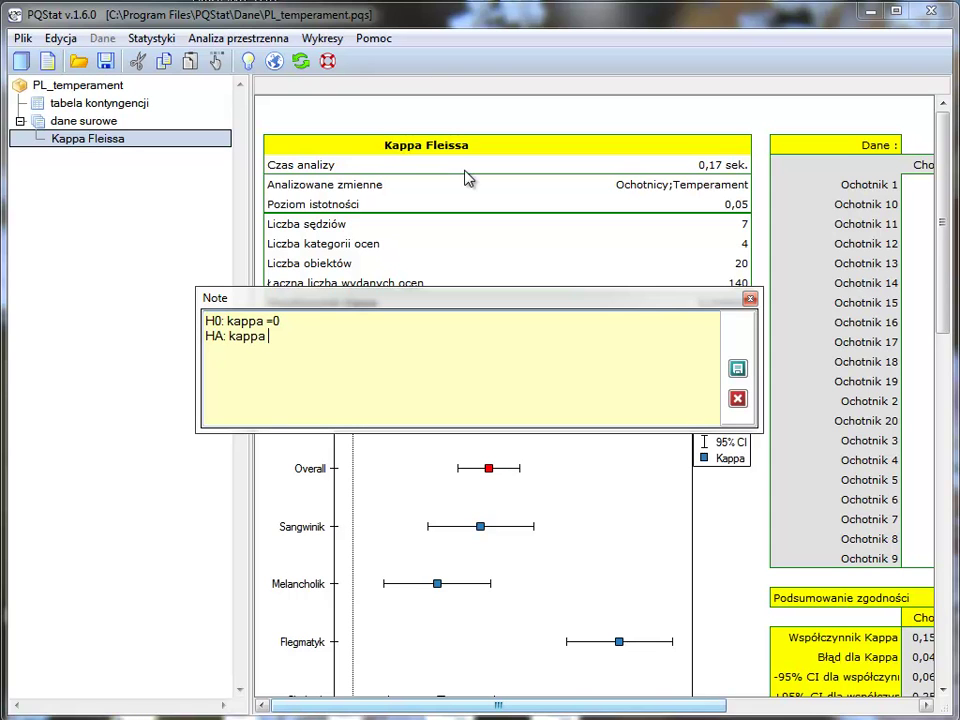
{"action": "type", "text": " różna od )"}
{"action": "key", "text": "BackSpace"}
{"action": "type", "text": "0"}
{"action": "left_click_drag", "start_coordinate": [427, 304], "coordinate": [459, 195]}
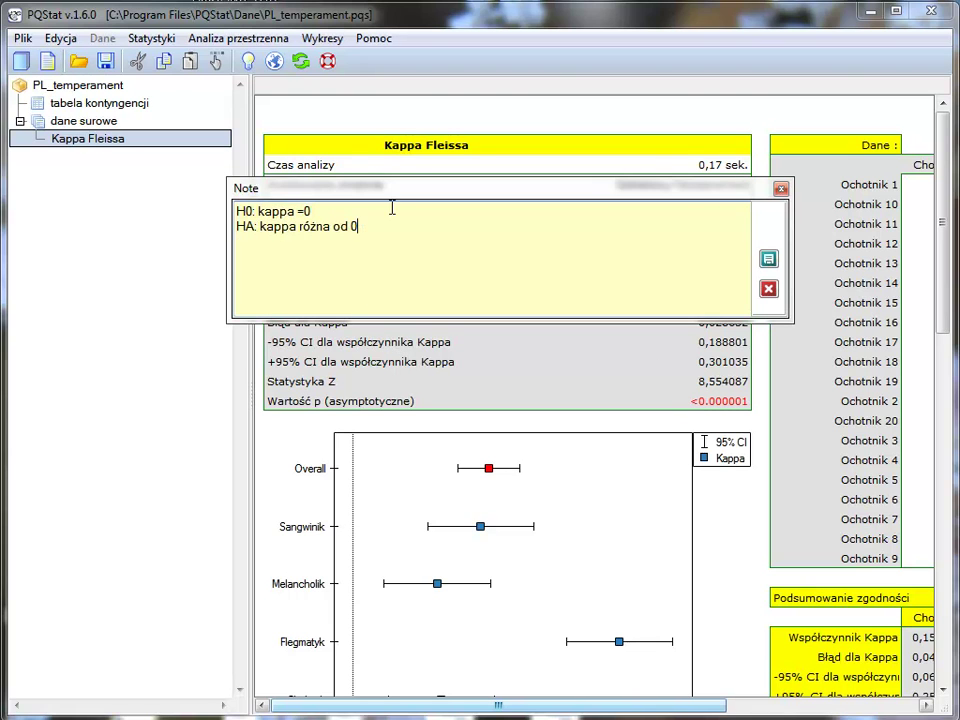
{"action": "left_click_drag", "start_coordinate": [401, 198], "coordinate": [393, 355]}
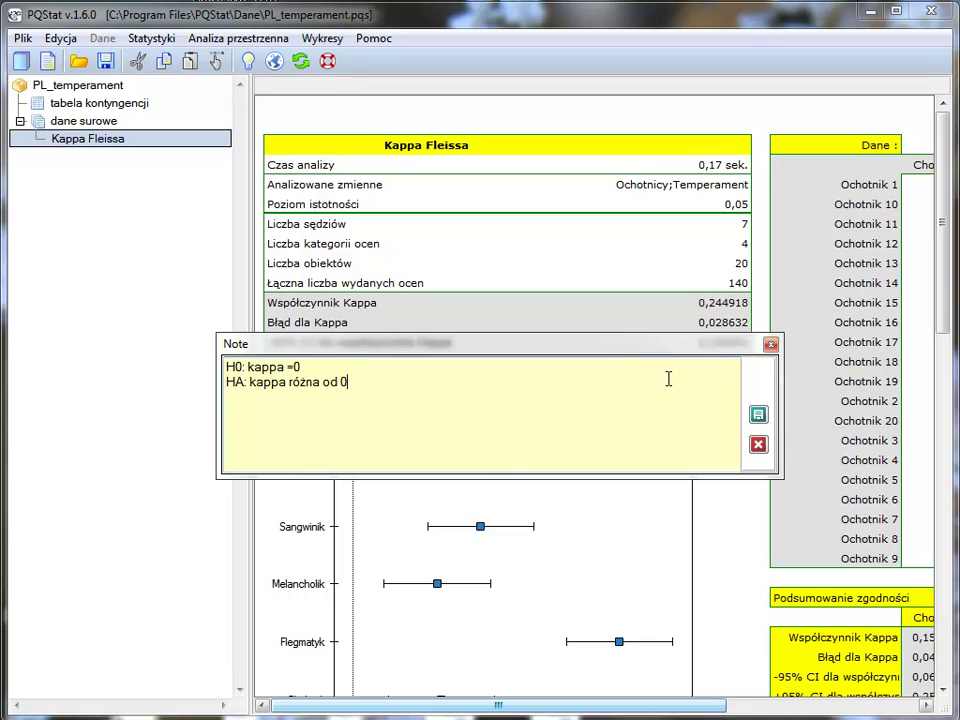
{"action": "left_click", "coordinate": [759, 420]}
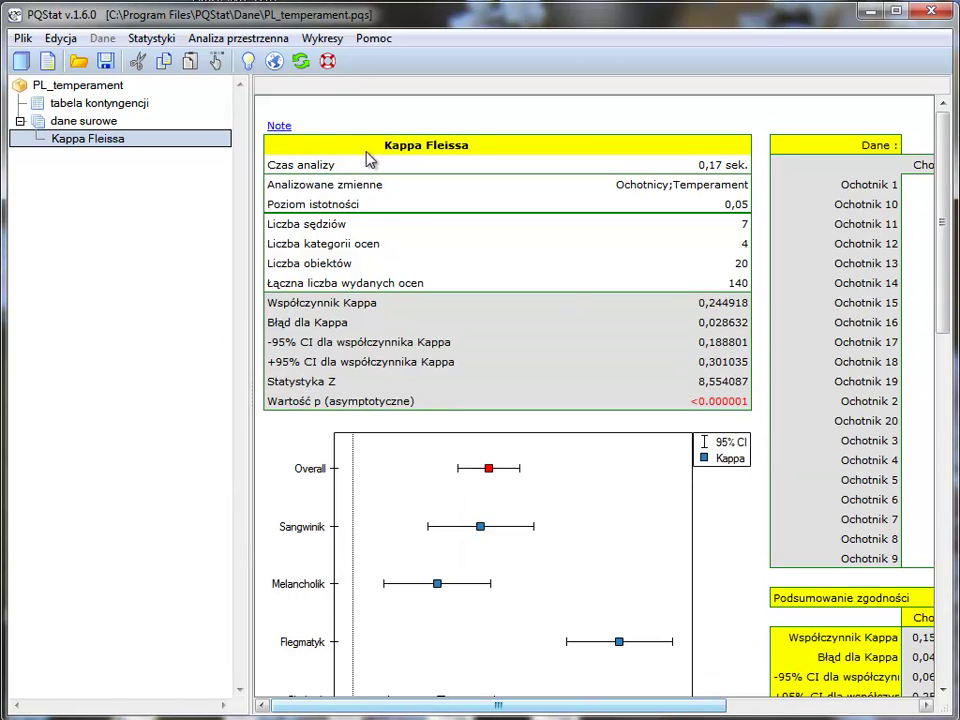
Review the saved note and the report's kappa results, error plot, agreement summary for each rating and stacked column chart
{"action": "left_click", "coordinate": [277, 128]}
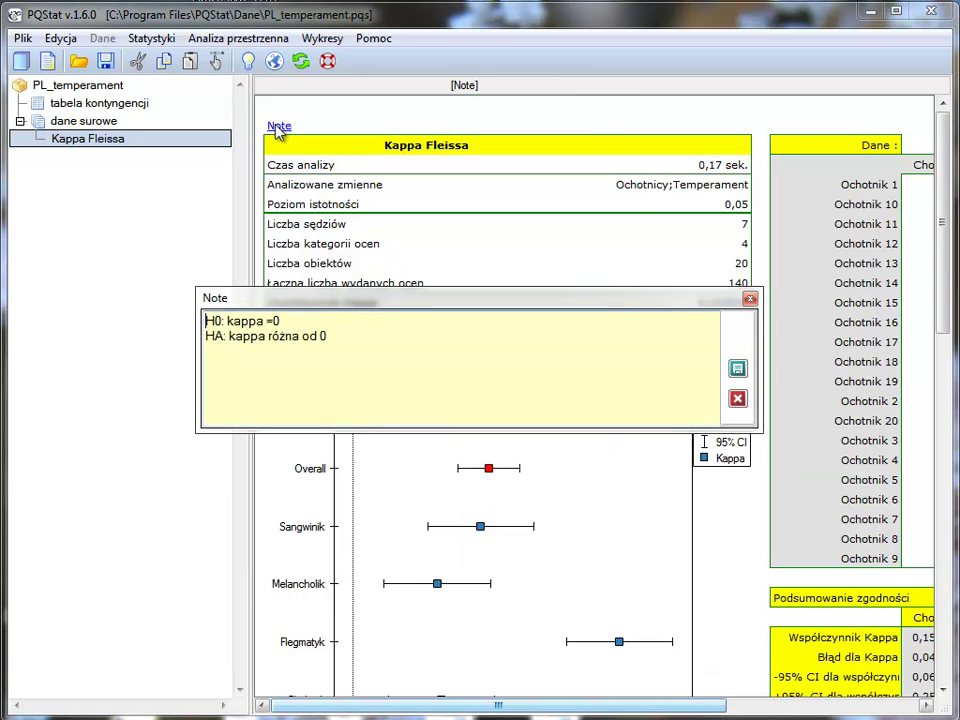
{"action": "left_click", "coordinate": [738, 399]}
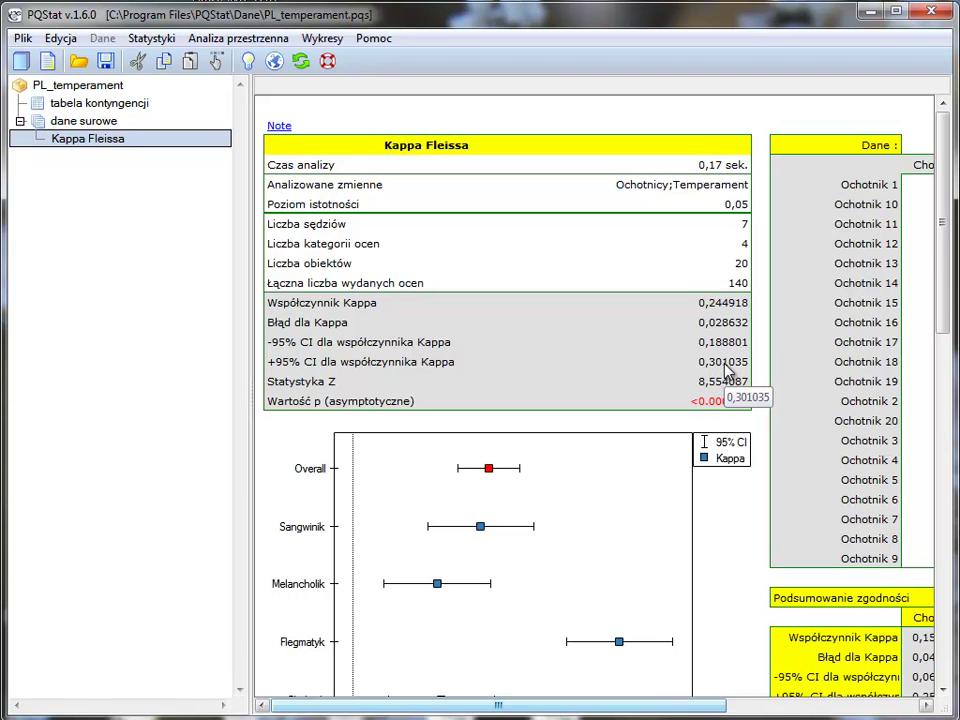
{"action": "scroll", "coordinate": [514, 493], "scroll_direction": "down", "scroll_amount": 3}
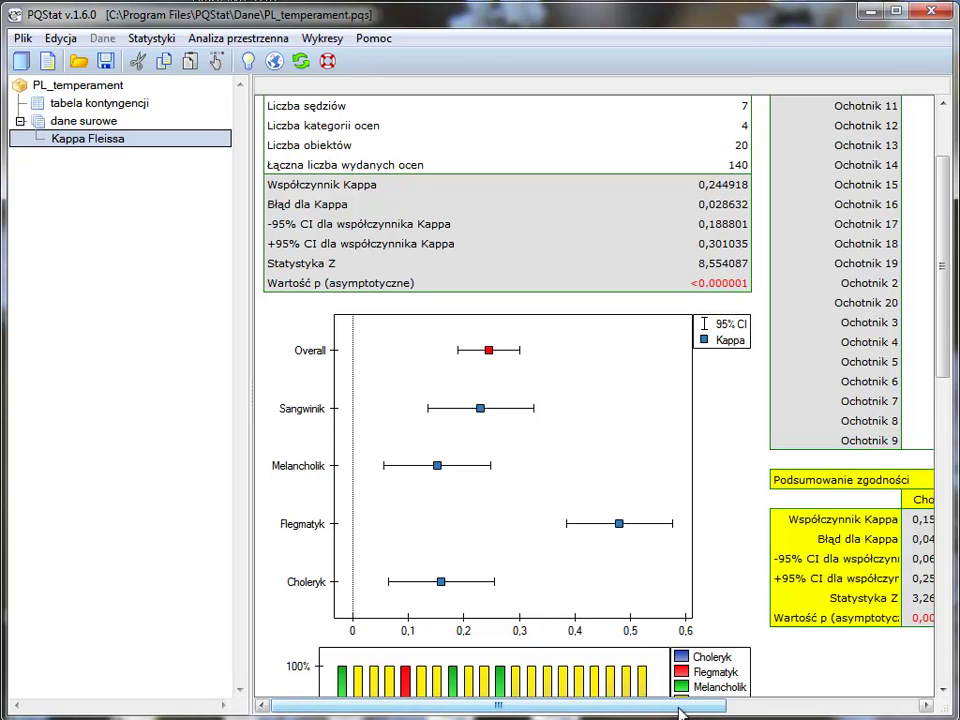
{"action": "left_click_drag", "start_coordinate": [680, 712], "coordinate": [713, 708]}
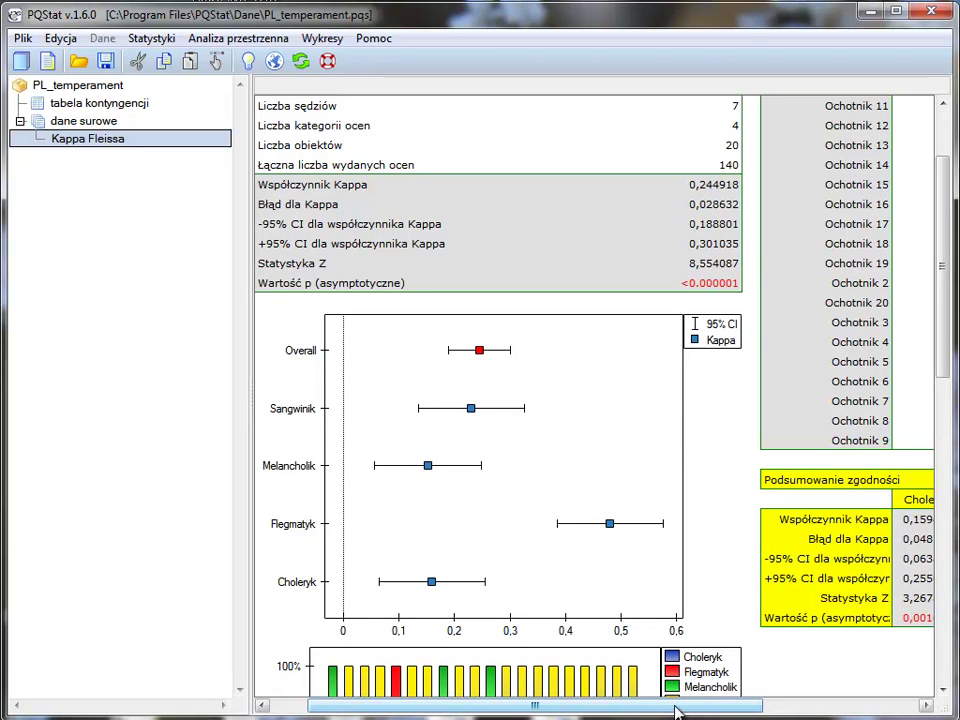
{"action": "left_click_drag", "start_coordinate": [676, 712], "coordinate": [830, 711]}
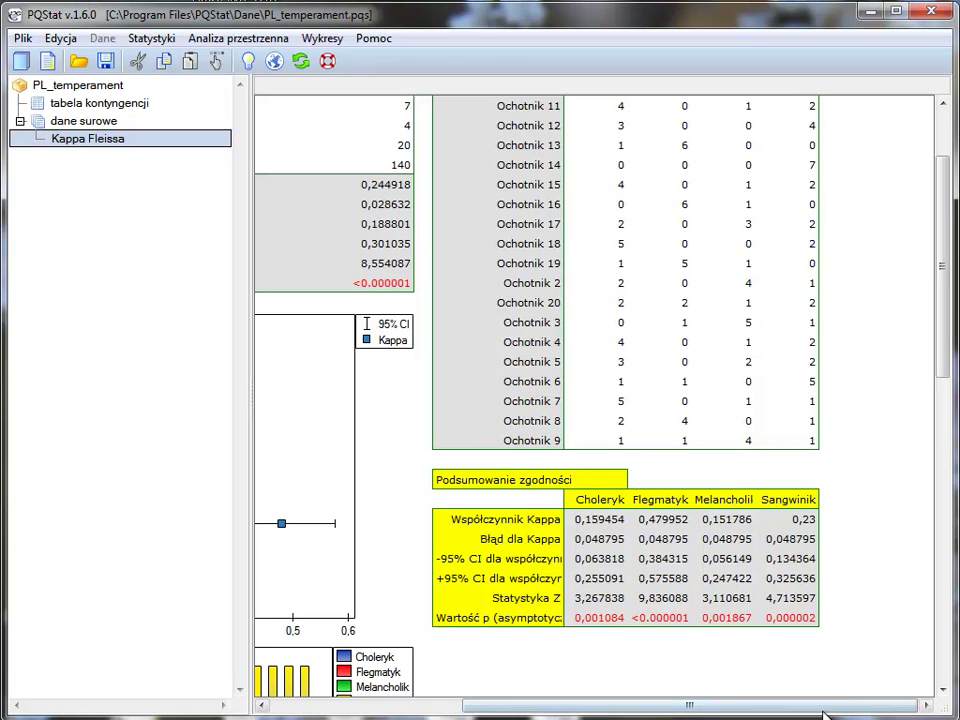
{"action": "left_click_drag", "start_coordinate": [831, 707], "coordinate": [607, 712]}
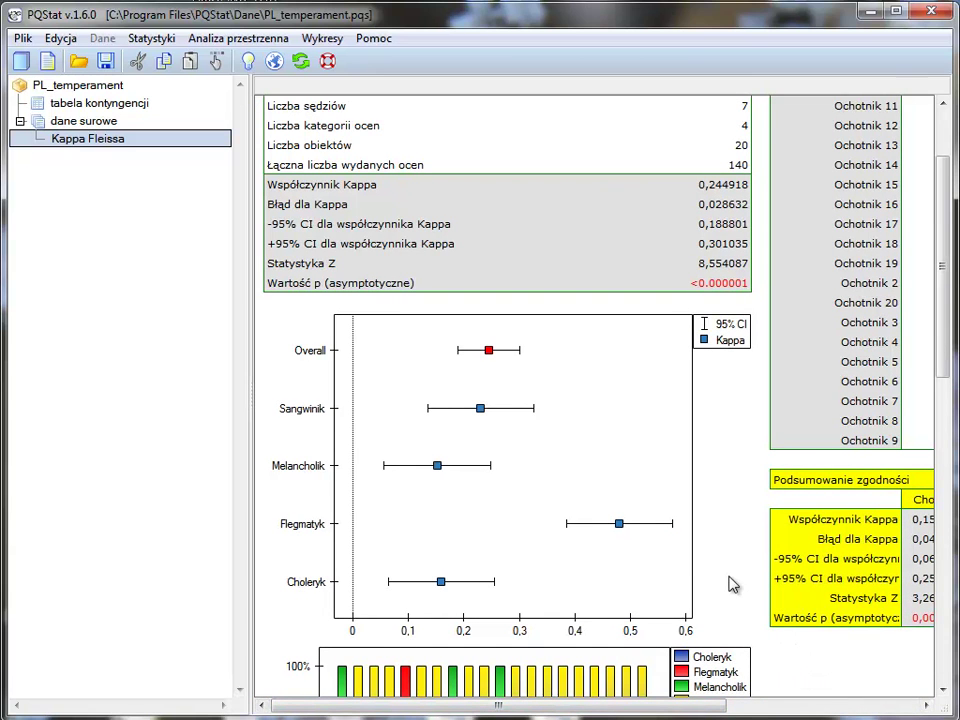
{"action": "left_click_drag", "start_coordinate": [938, 300], "coordinate": [943, 429]}
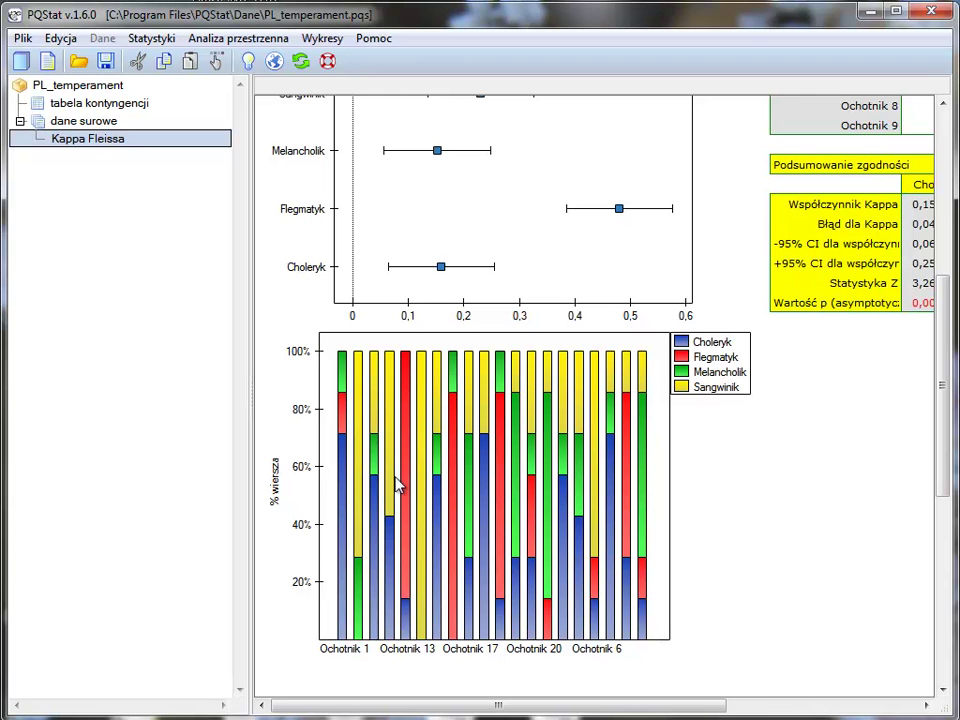
Rerun the Kappa Fleissa test on all the counts in the contingency table, from Ochotnik 1 to 20 and Choleryk to Sangwinik
{"action": "left_click", "coordinate": [105, 103]}
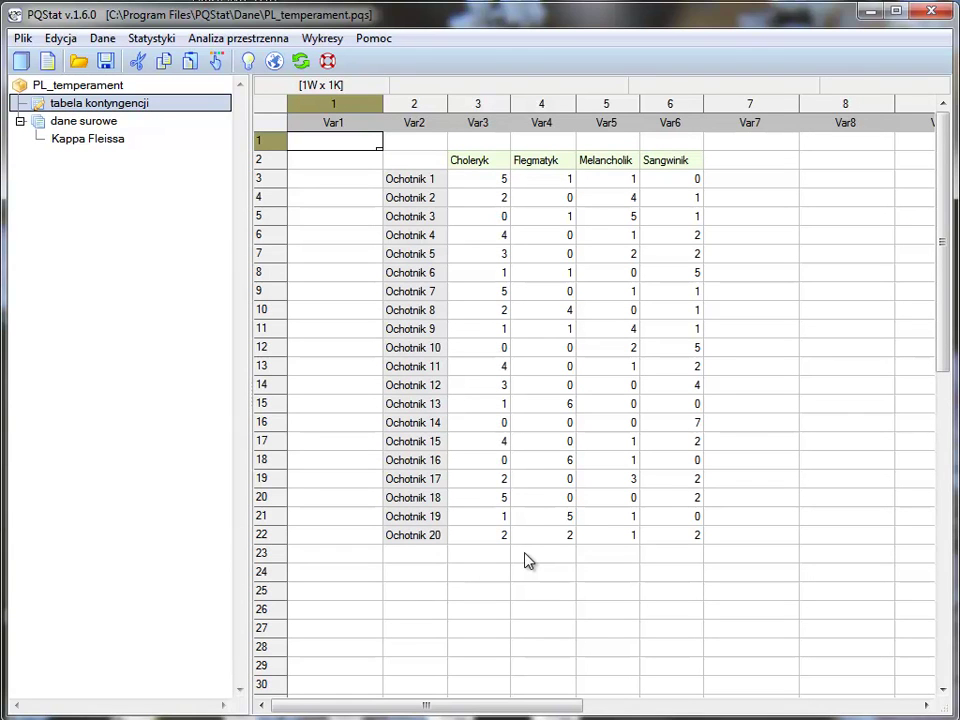
{"action": "left_click_drag", "start_coordinate": [488, 183], "coordinate": [671, 544]}
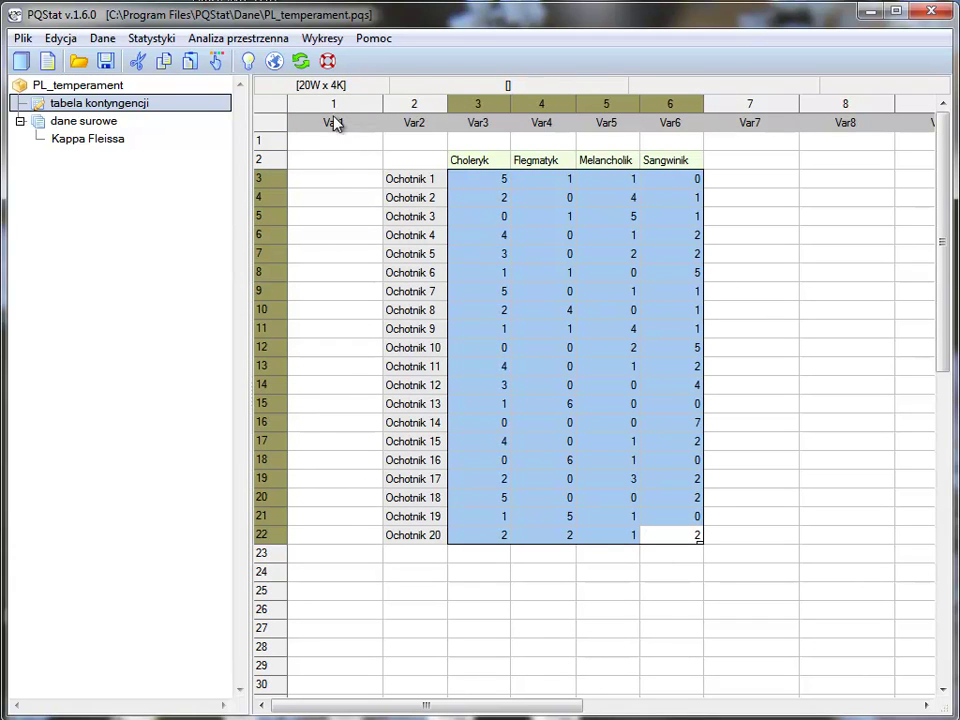
{"action": "left_click", "coordinate": [301, 62]}
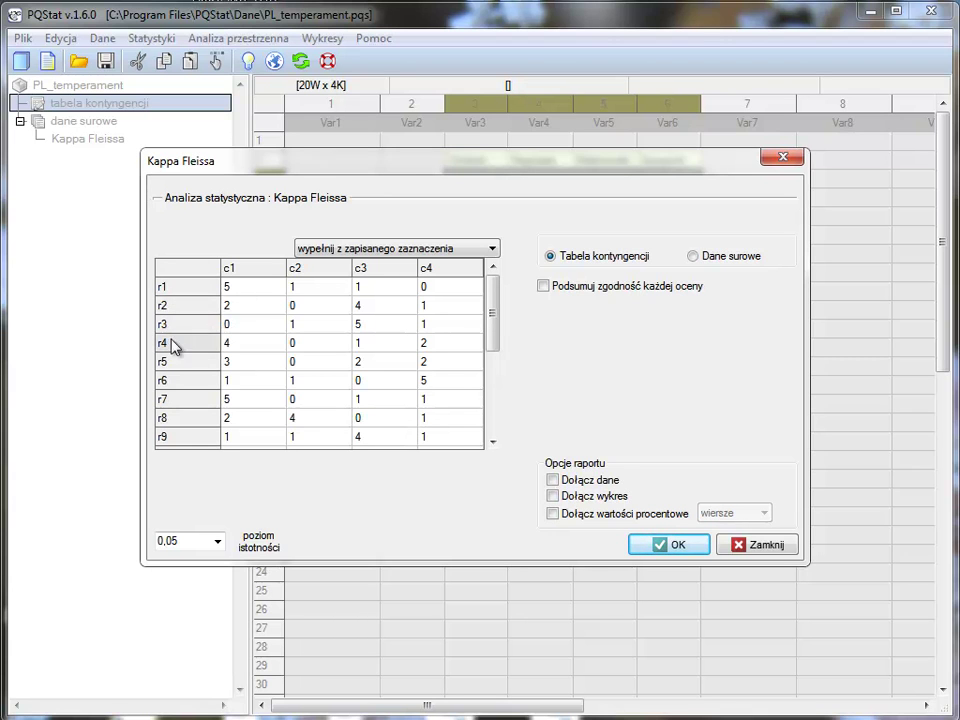
{"action": "left_click_drag", "start_coordinate": [396, 178], "coordinate": [514, 286]}
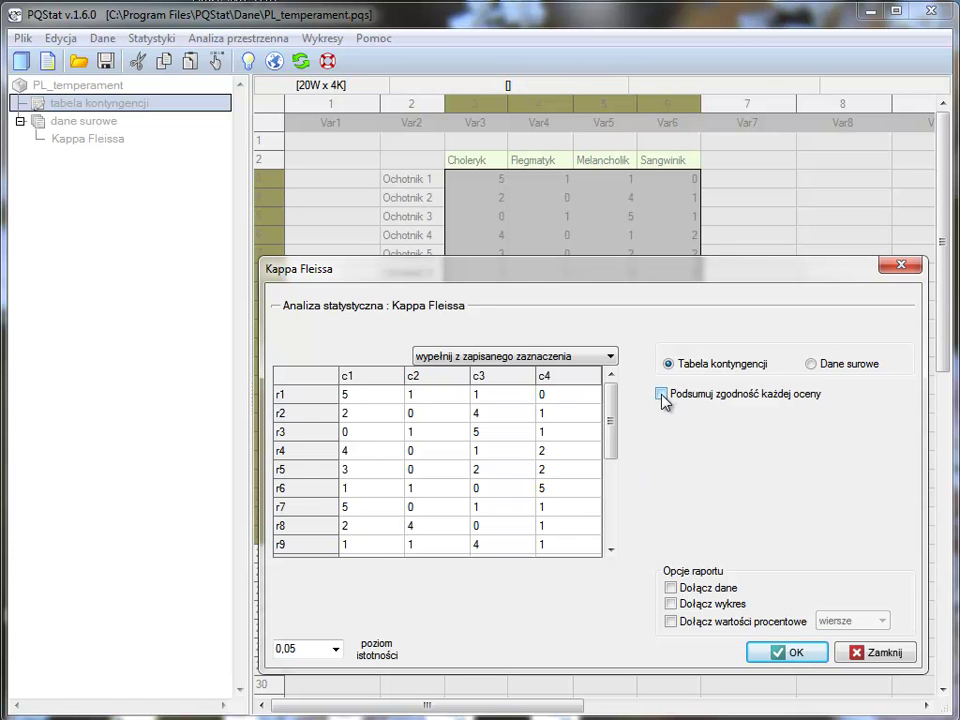
Include the agreement summary for each rating, the data, an error plot without a connecting line and a stacked column chart
{"action": "left_click", "coordinate": [670, 588]}
{"action": "left_click", "coordinate": [670, 604]}
{"action": "left_click", "coordinate": [502, 261]}
{"action": "left_click", "coordinate": [250, 287]}
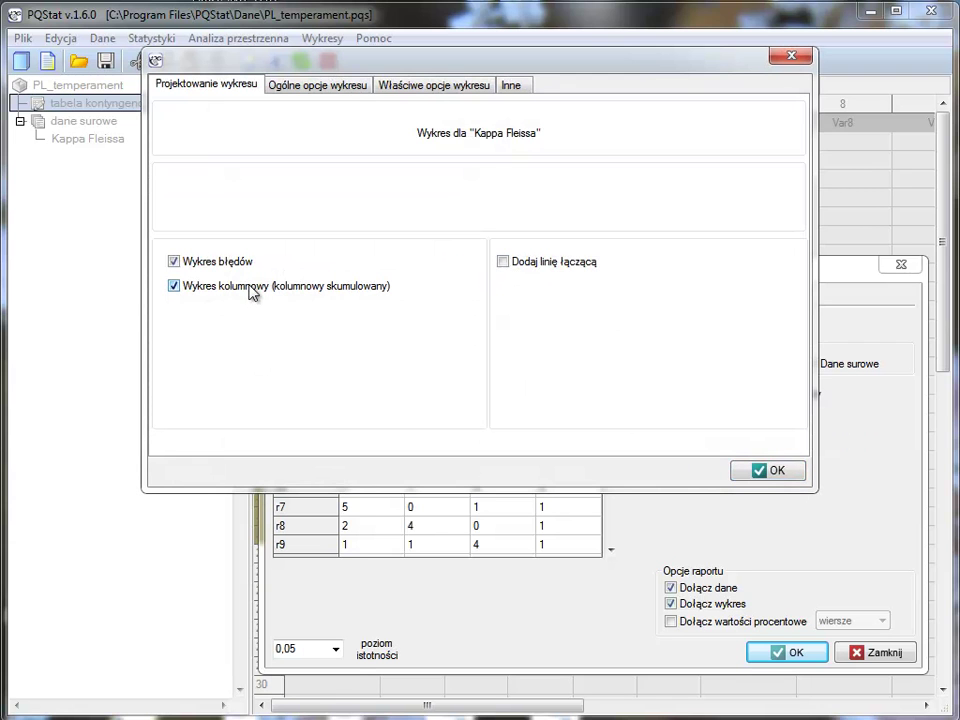
{"action": "left_click", "coordinate": [767, 472]}
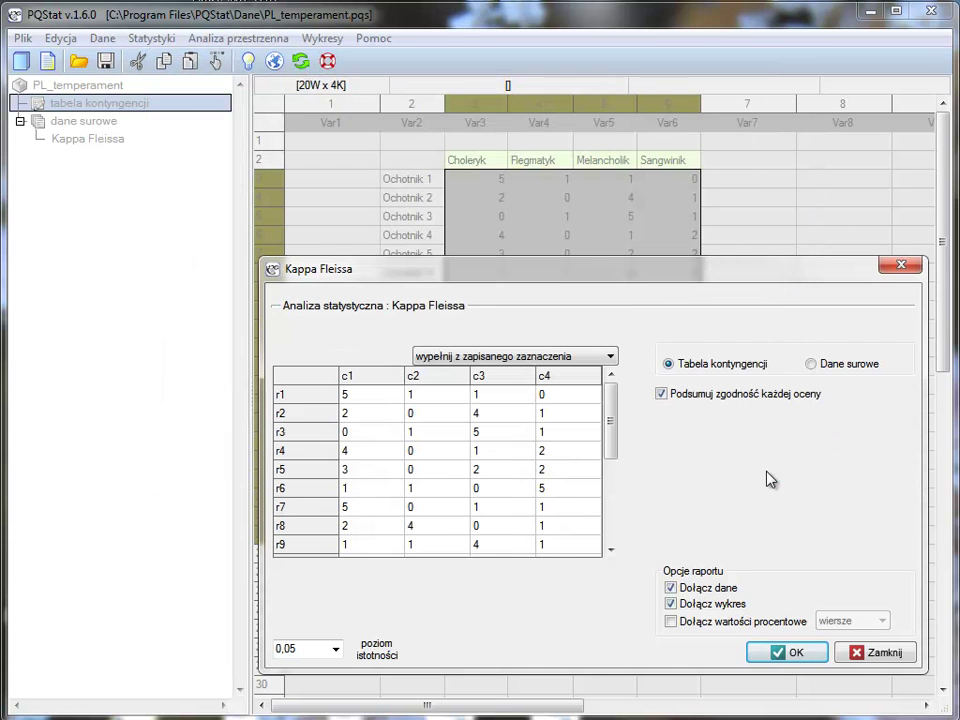
Generate the contingency table's Kappa Fleissa report and review its kappa results, error plot and stacked column chart
{"action": "left_click", "coordinate": [790, 653]}
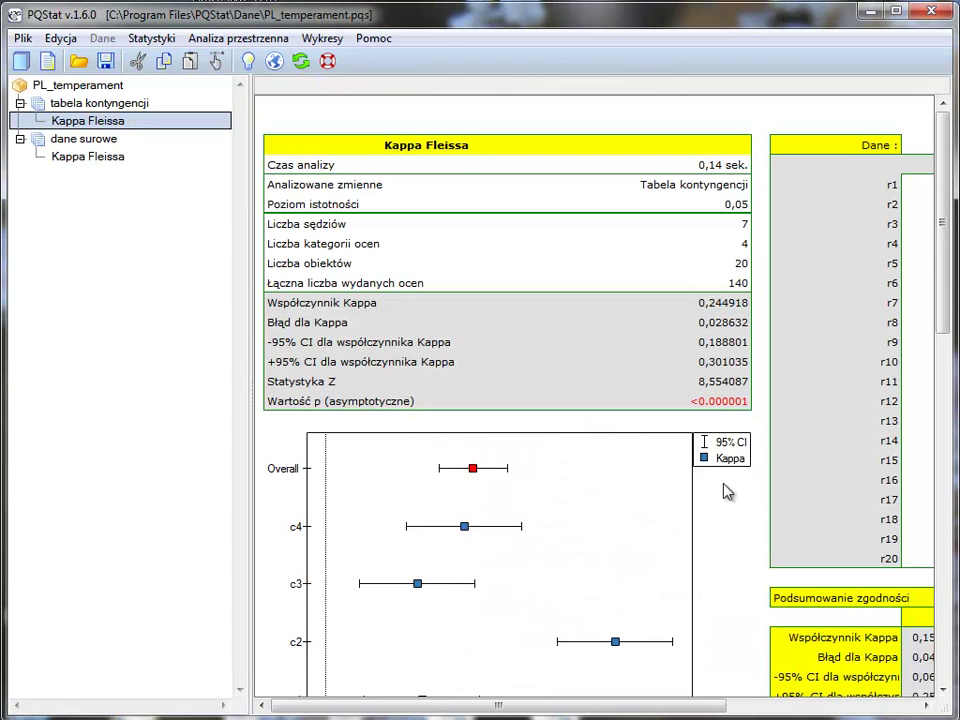
{"action": "scroll", "coordinate": [724, 491], "scroll_direction": "down", "scroll_amount": 3}
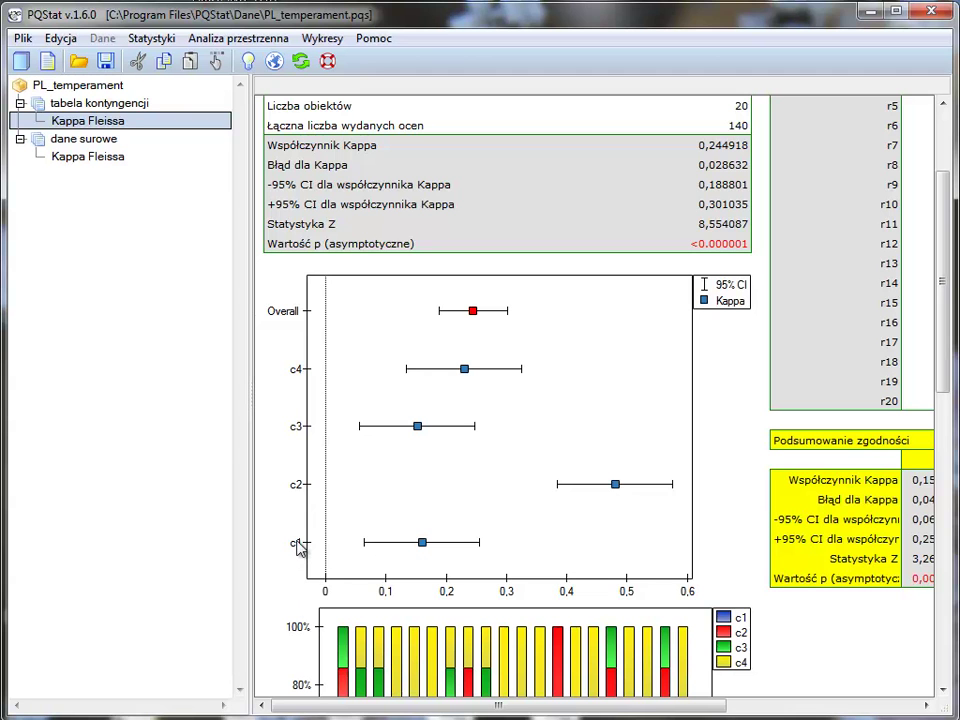
{"action": "scroll", "coordinate": [298, 548], "scroll_direction": "down", "scroll_amount": 5}
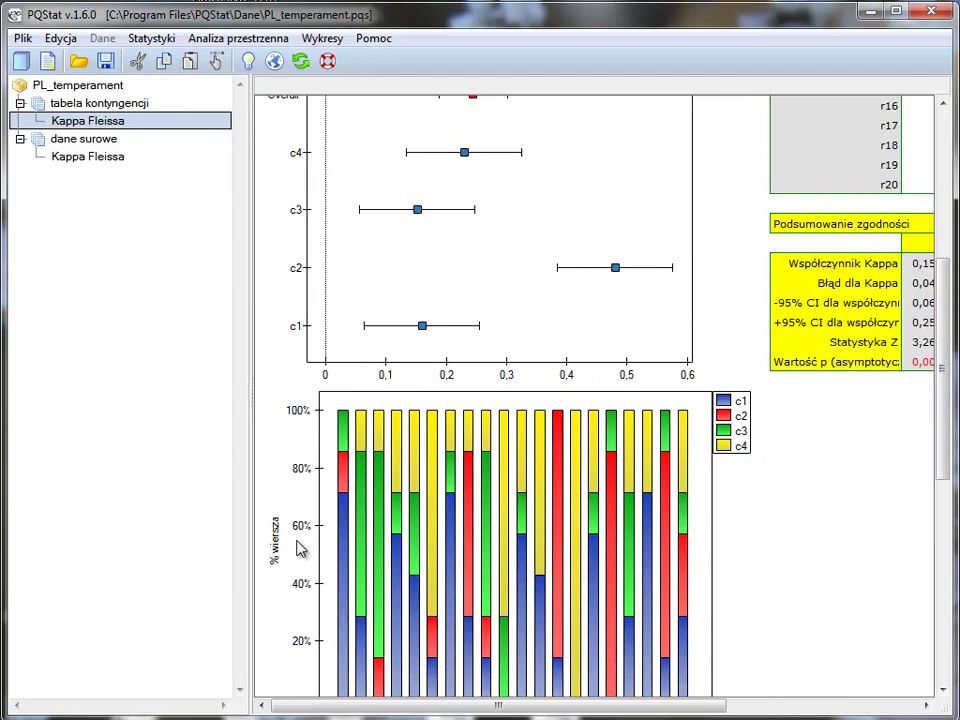
{"action": "scroll", "coordinate": [298, 548], "scroll_direction": "down", "scroll_amount": 1}
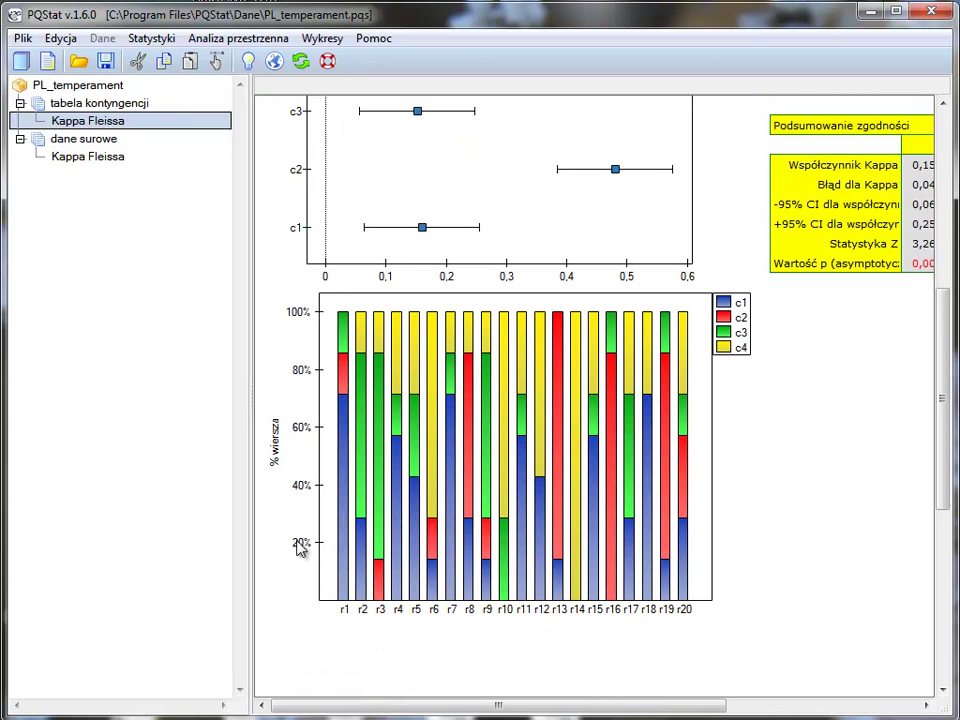
{"action": "double_click", "coordinate": [575, 487]}
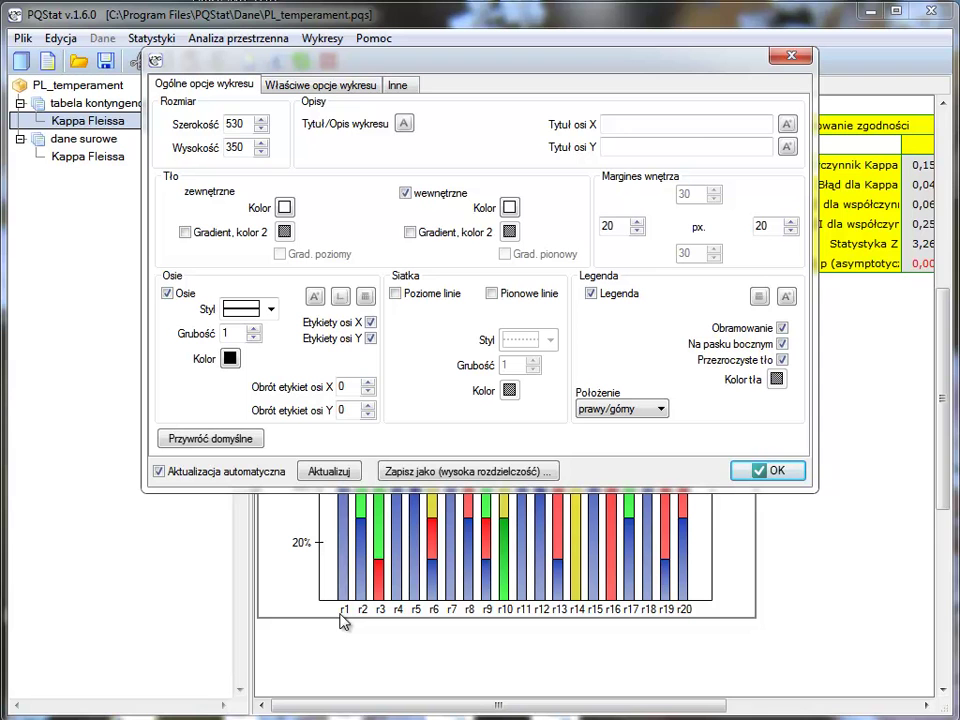
{"action": "left_click_drag", "start_coordinate": [590, 62], "coordinate": [437, 69]}
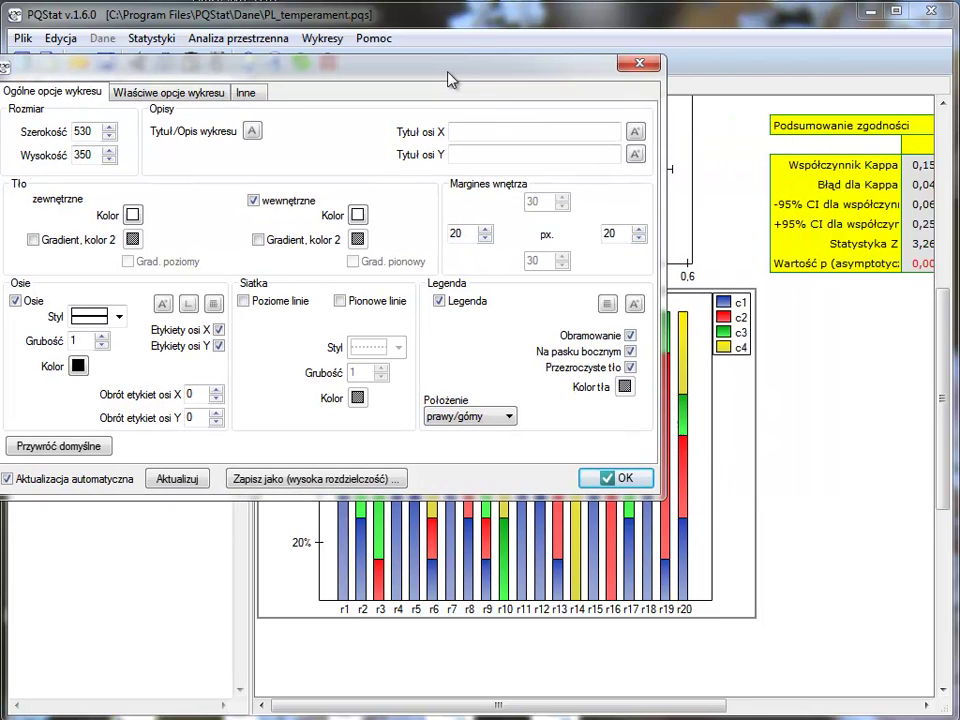
{"action": "left_click", "coordinate": [650, 66]}
{"action": "left_click", "coordinate": [114, 104]}
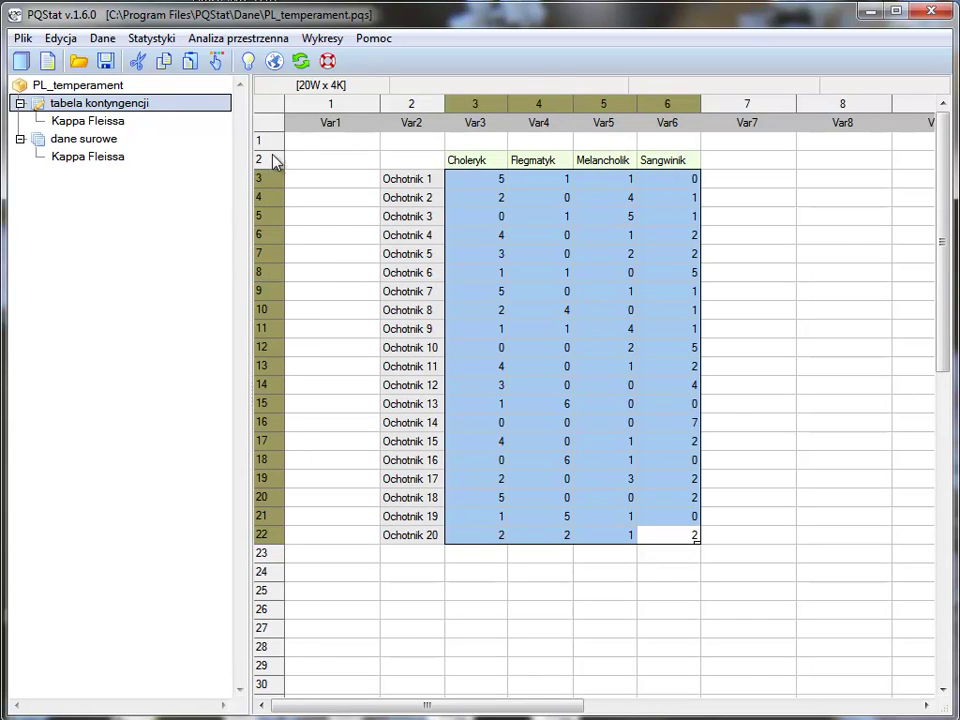
{"action": "left_click", "coordinate": [88, 120]}
Open the legend labels of the report's stacked column chart and label c1 "choloryk"
{"action": "left_click_drag", "start_coordinate": [943, 285], "coordinate": [946, 435]}
{"action": "double_click", "coordinate": [583, 430]}
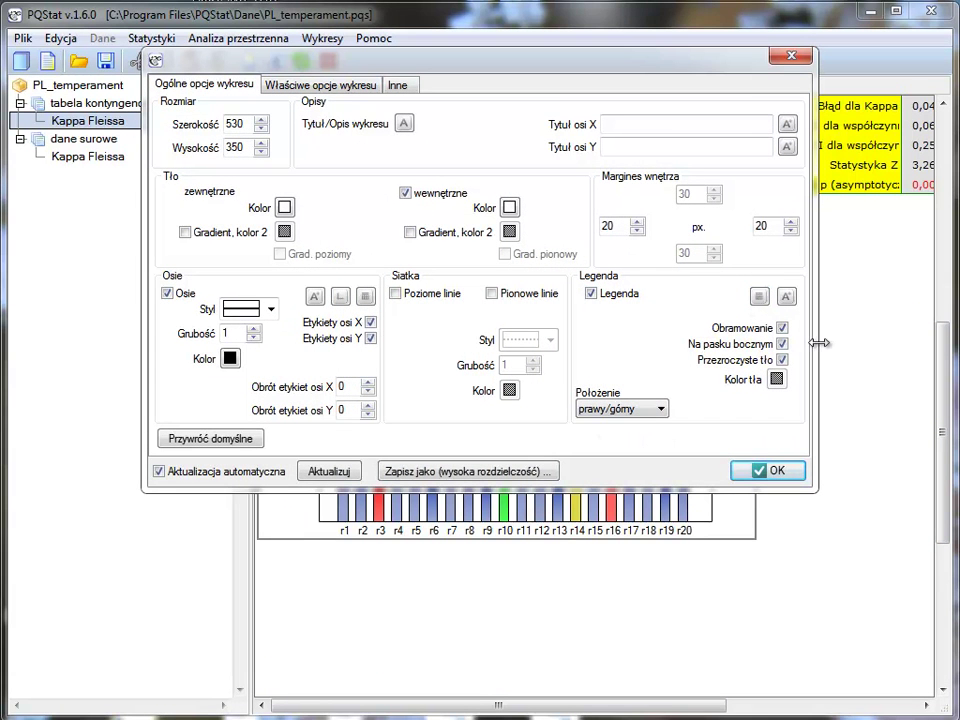
{"action": "left_click", "coordinate": [759, 298]}
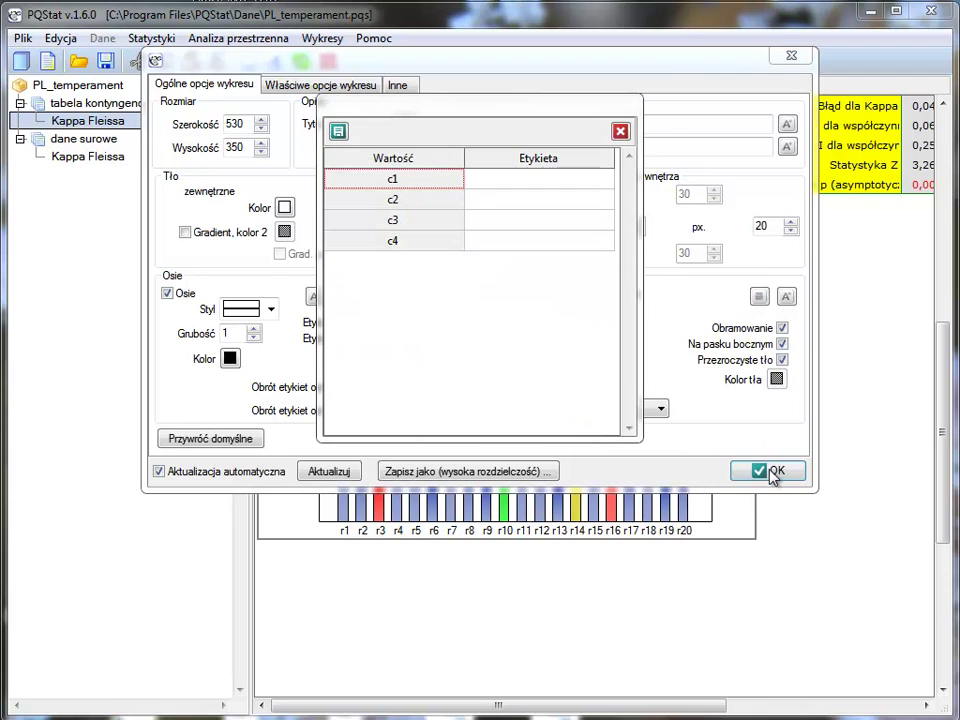
{"action": "left_click", "coordinate": [565, 184]}
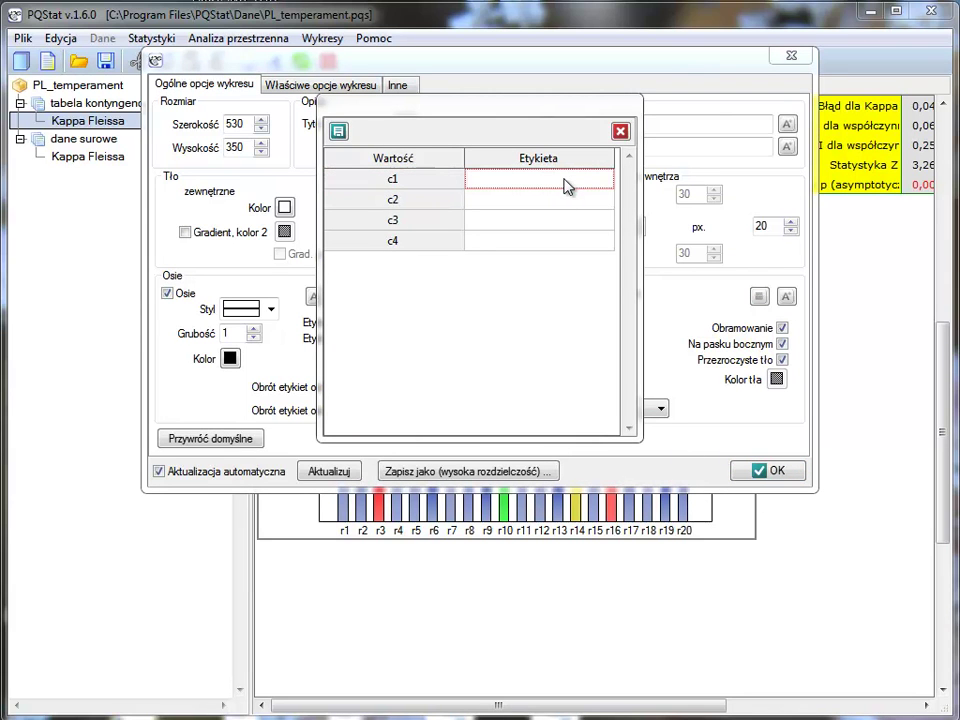
{"action": "type", "text": "choloryk"}
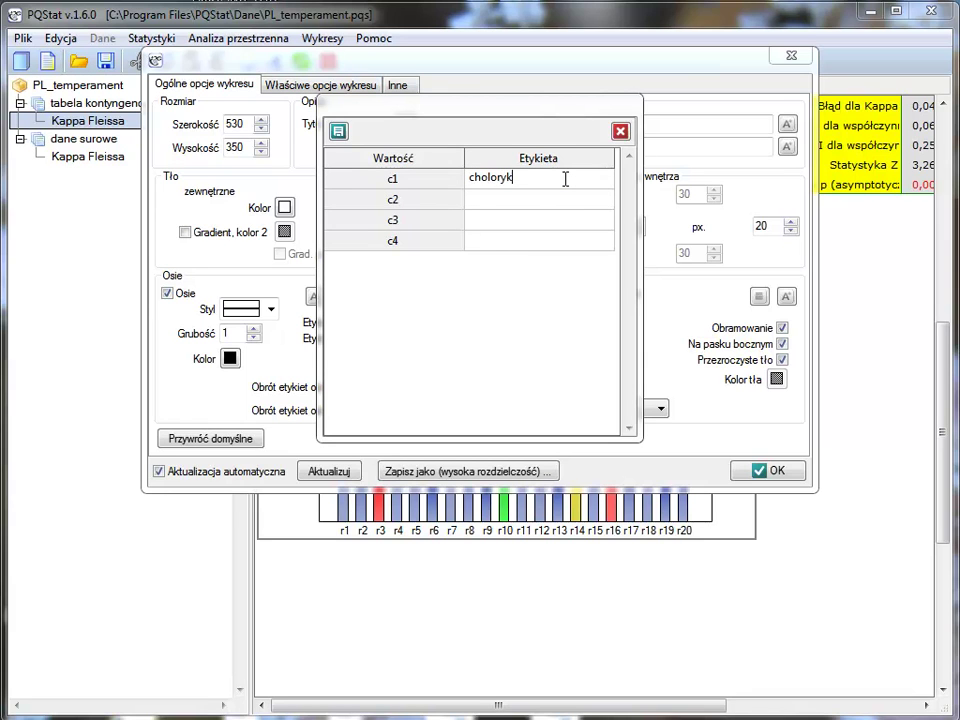
{"action": "key", "text": "Return"}
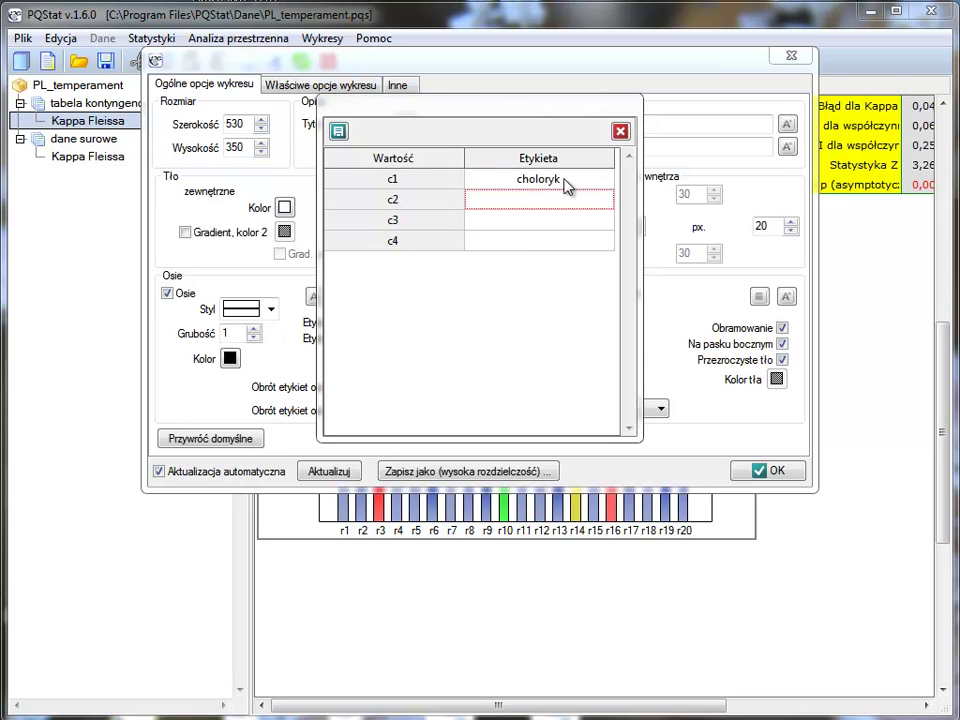
Label c2 "flegmatyk", c3 "melancholik" and c4 "sangwinik" in the legend, then save the labels and apply them to the chart
{"action": "type", "text": "flegmatyk"}
{"action": "key", "text": "Return"}
{"action": "type", "text": "melancholik"}
{"action": "key", "text": "Return"}
{"action": "type", "text": "sangwinik"}
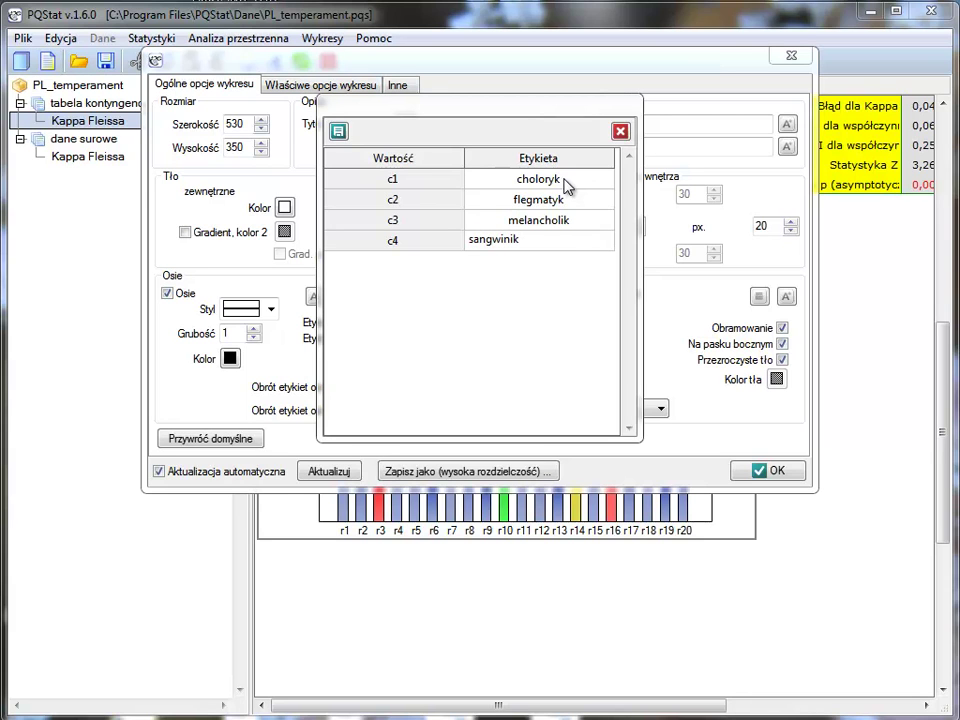
{"action": "left_click", "coordinate": [540, 205]}
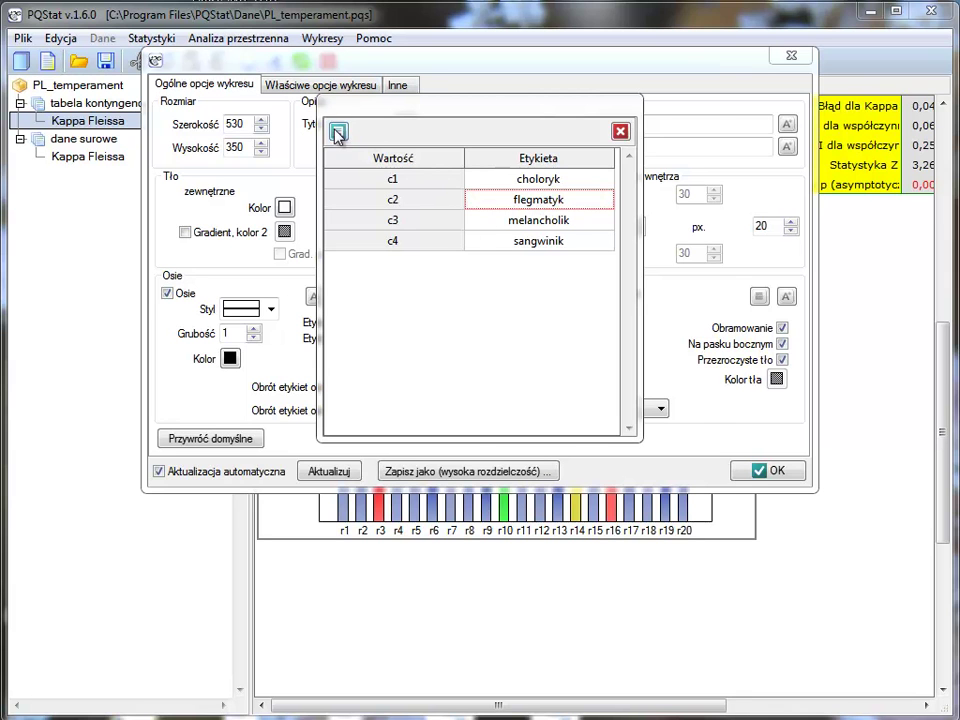
{"action": "left_click", "coordinate": [620, 131]}
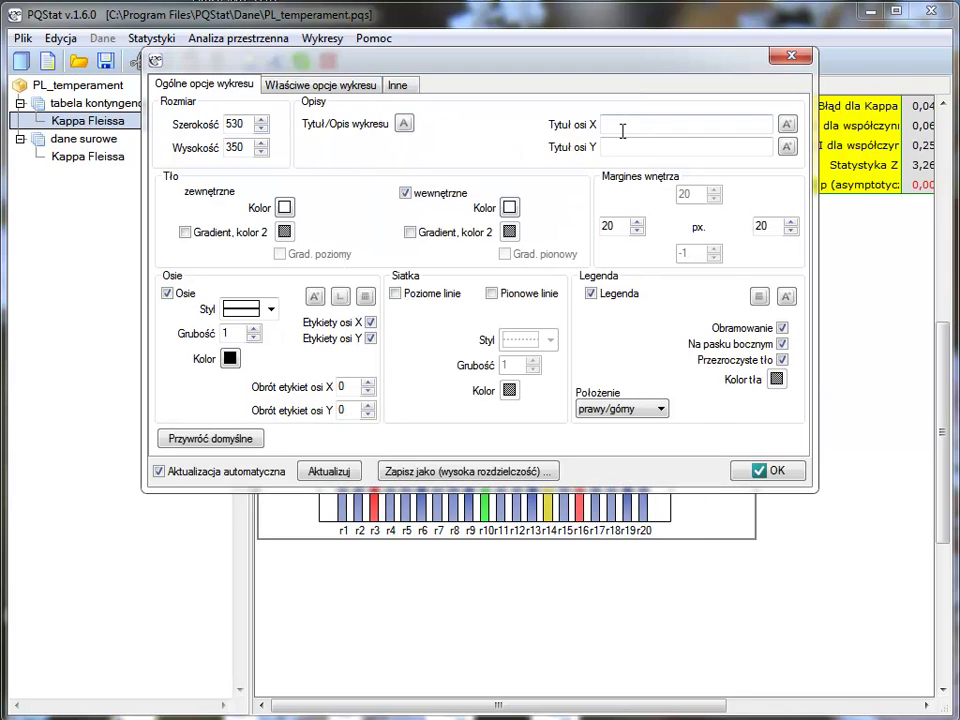
{"action": "left_click", "coordinate": [766, 470]}
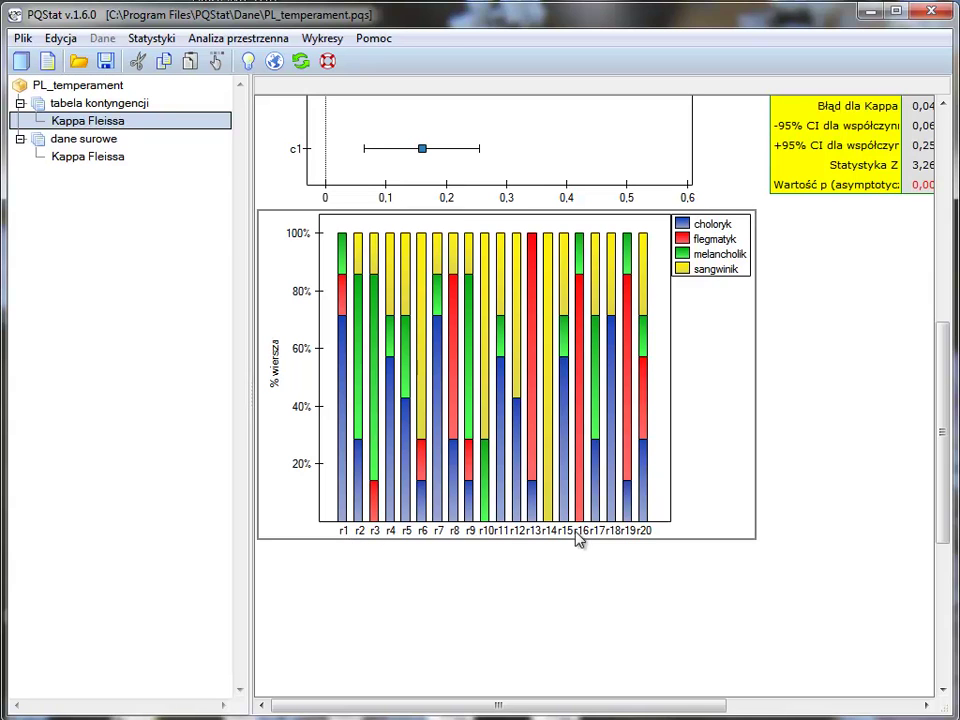
Copy the row labels Ochotnik 1 to Ochotnik 20 from the contingency table
{"action": "left_click", "coordinate": [100, 103]}
{"action": "left_click", "coordinate": [430, 180]}
{"action": "left_click_drag", "start_coordinate": [430, 180], "coordinate": [428, 543]}
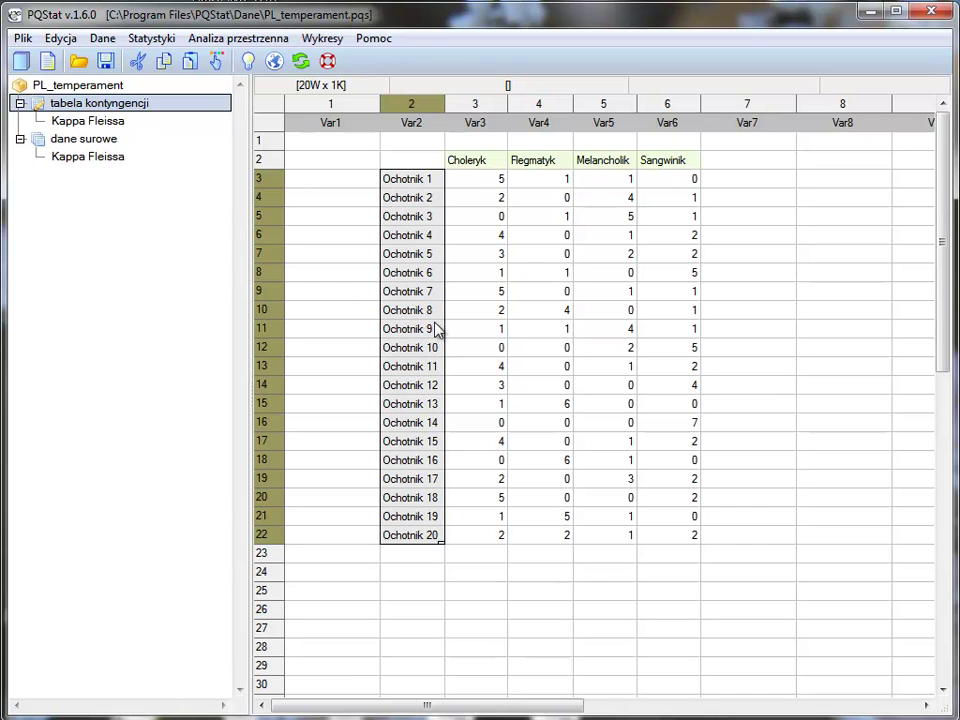
Replace the stacked column chart's X-axis labels r1 to r20 with the copied Ochotnik labels and save them
{"action": "left_click", "coordinate": [83, 122]}
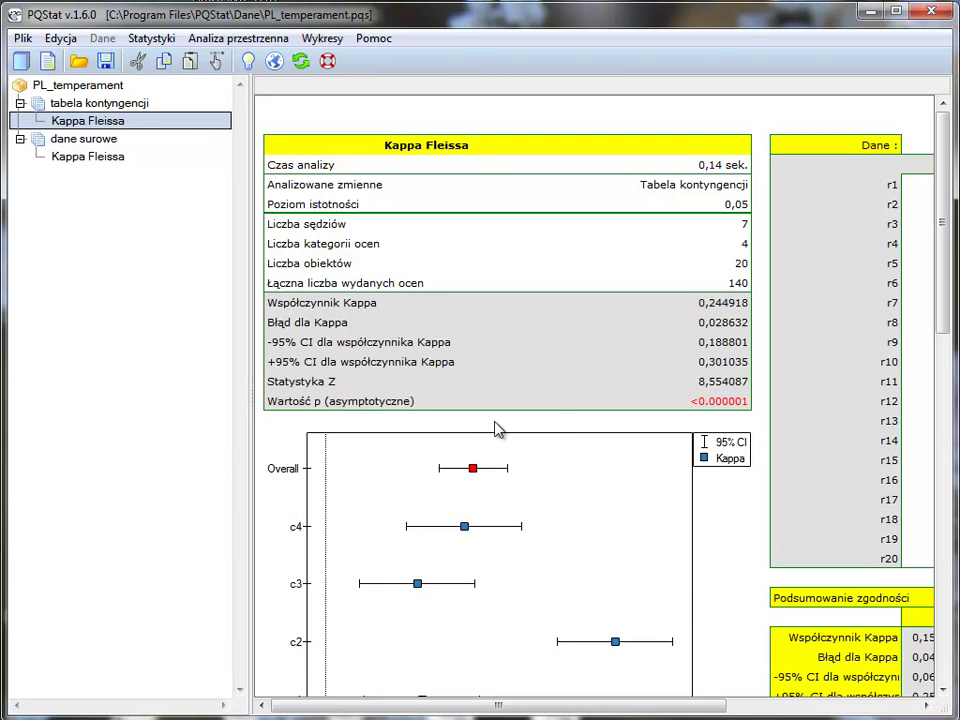
{"action": "left_click_drag", "start_coordinate": [951, 148], "coordinate": [930, 370]}
{"action": "double_click", "coordinate": [435, 398]}
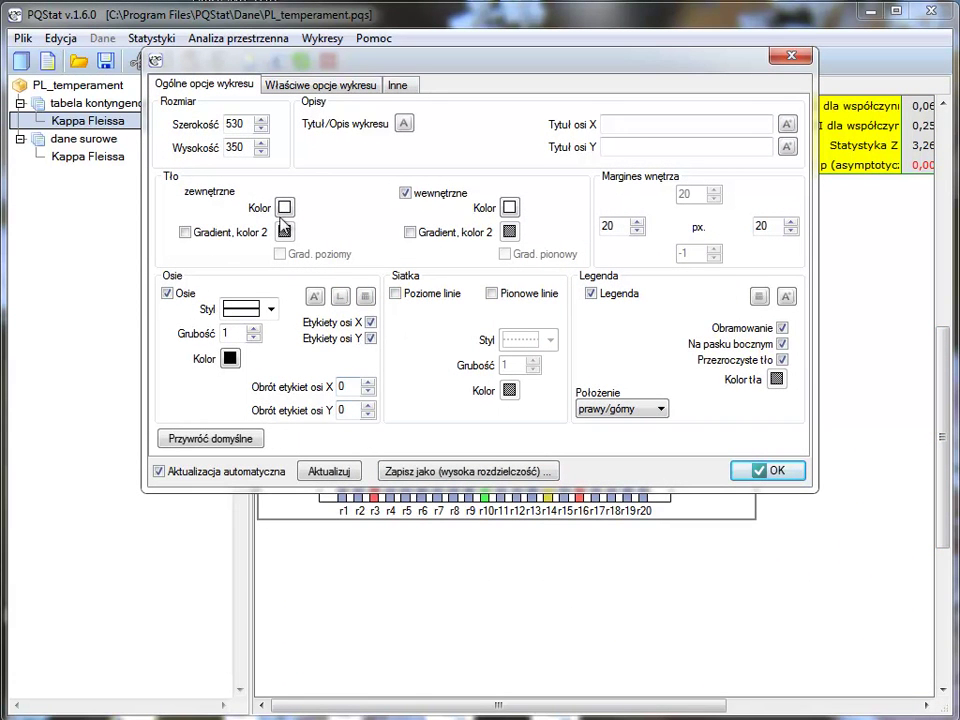
{"action": "left_click", "coordinate": [366, 301]}
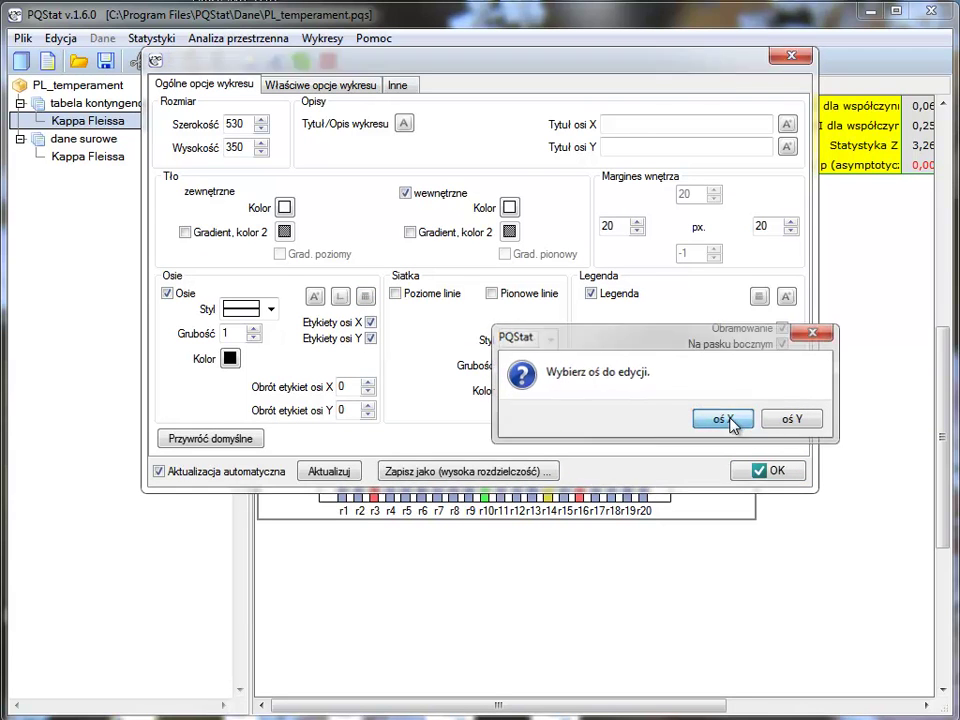
{"action": "left_click", "coordinate": [726, 419]}
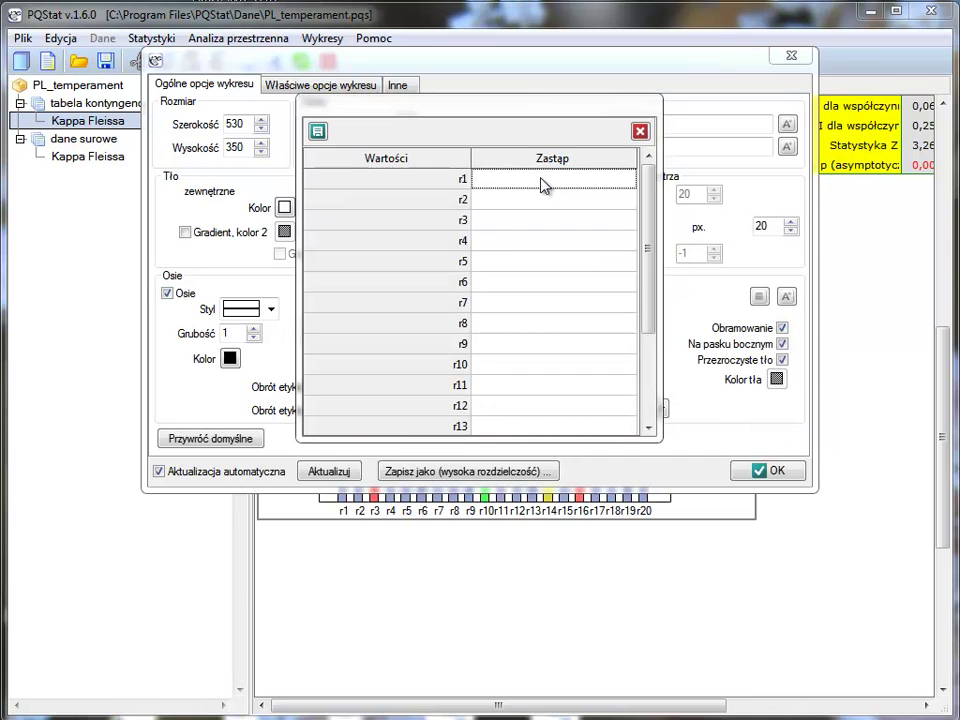
{"action": "key", "text": "ctrl+v"}
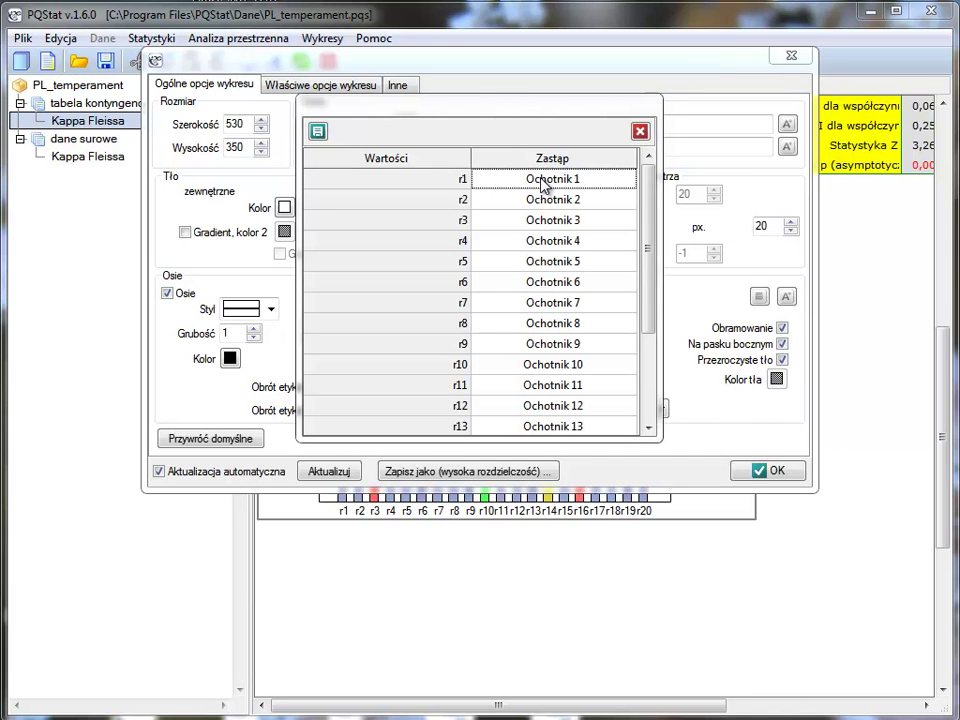
{"action": "left_click", "coordinate": [318, 132]}
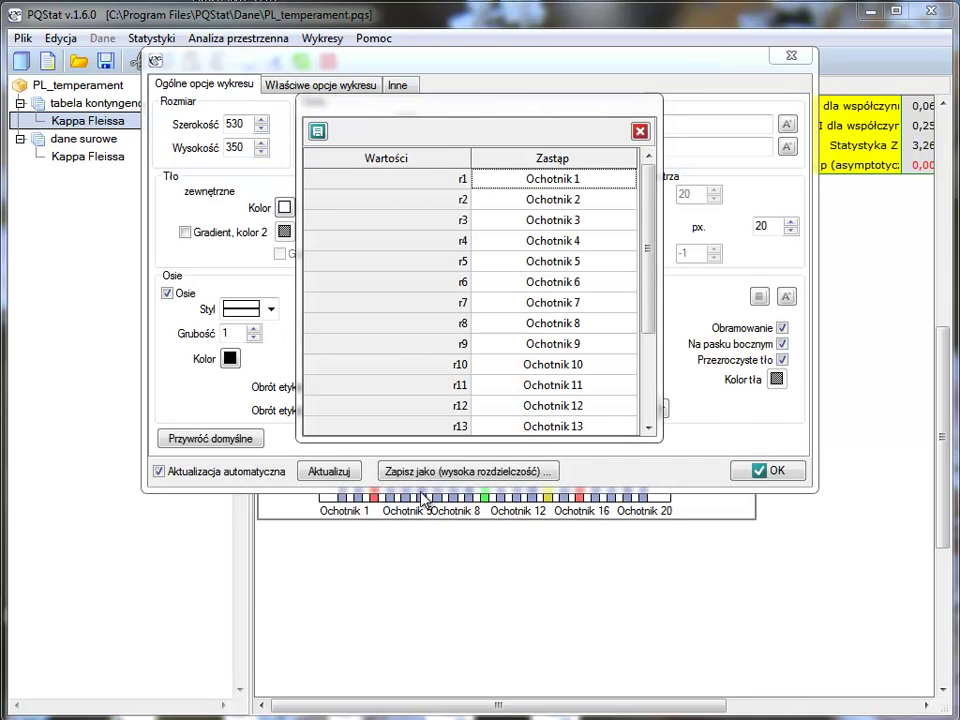
{"action": "left_click", "coordinate": [640, 131]}
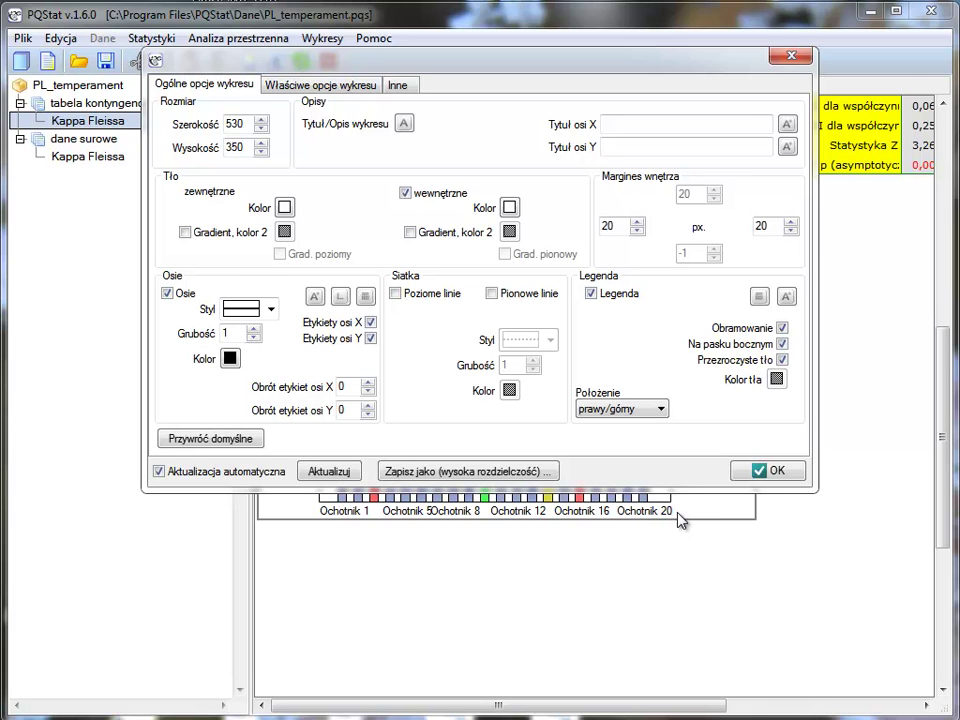
Set the stacked column chart's width to 700 and apply the change
{"action": "left_click_drag", "start_coordinate": [244, 124], "coordinate": [219, 120]}
{"action": "type", "text": "700"}
{"action": "left_click", "coordinate": [779, 471]}
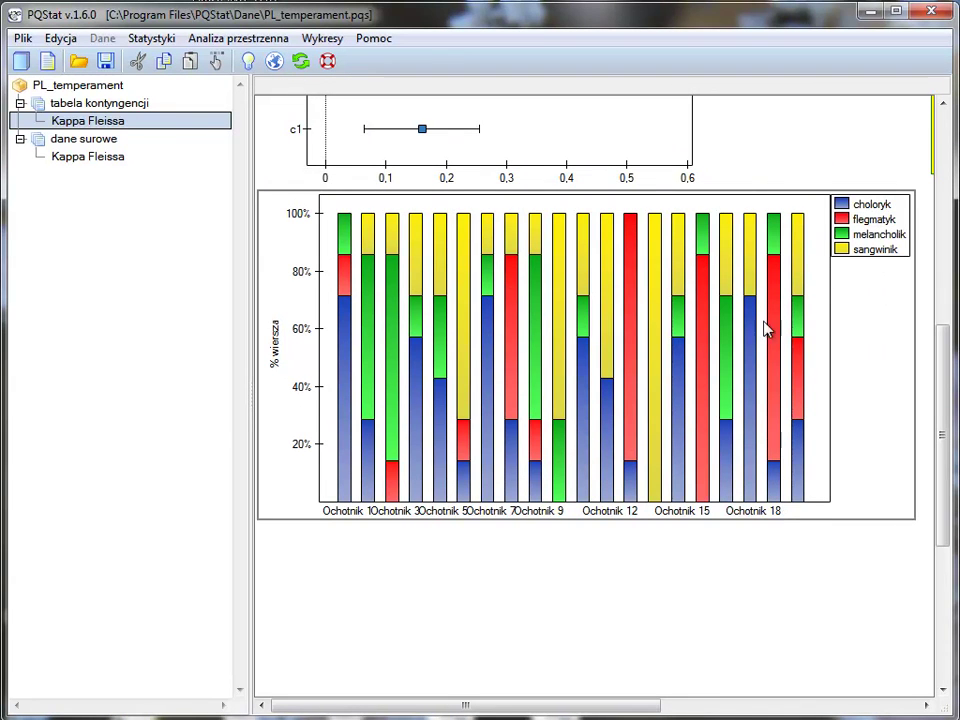
Correct the chart's c1 legend label to "choleryk" and save the legend labels
{"action": "double_click", "coordinate": [709, 373]}
{"action": "left_click", "coordinate": [759, 297]}
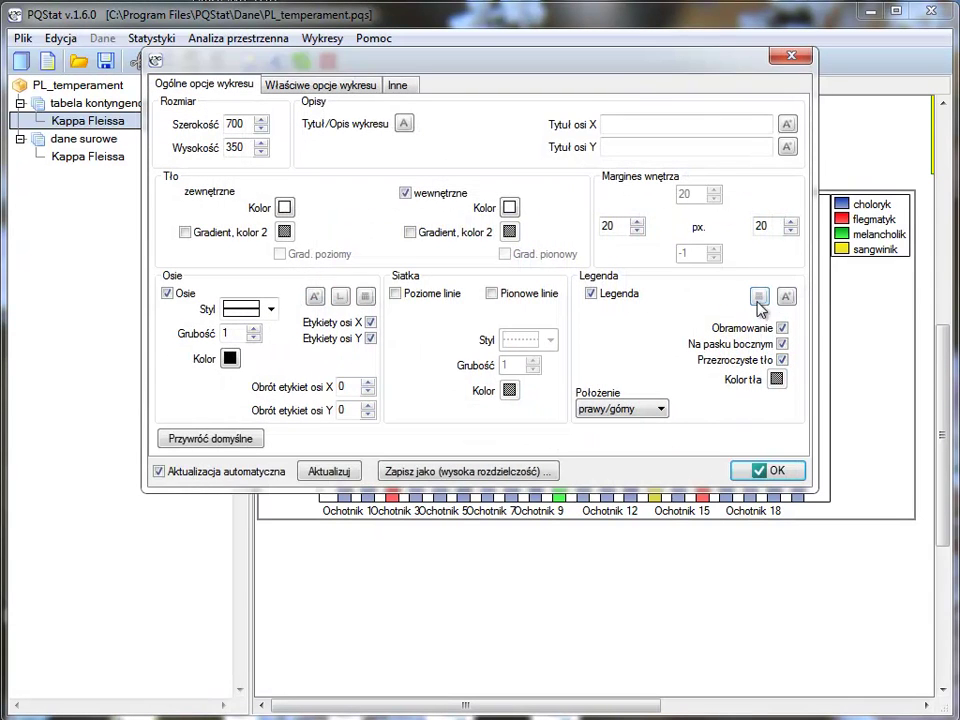
{"action": "left_click", "coordinate": [538, 184]}
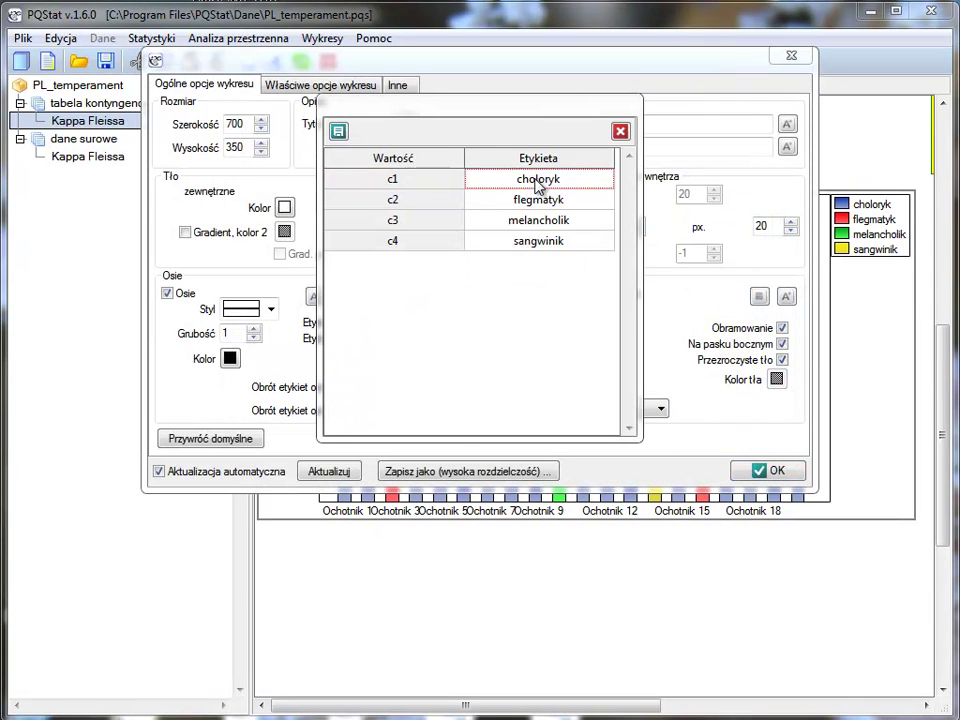
{"action": "left_click", "coordinate": [503, 178]}
{"action": "left_click_drag", "start_coordinate": [491, 176], "coordinate": [497, 176]}
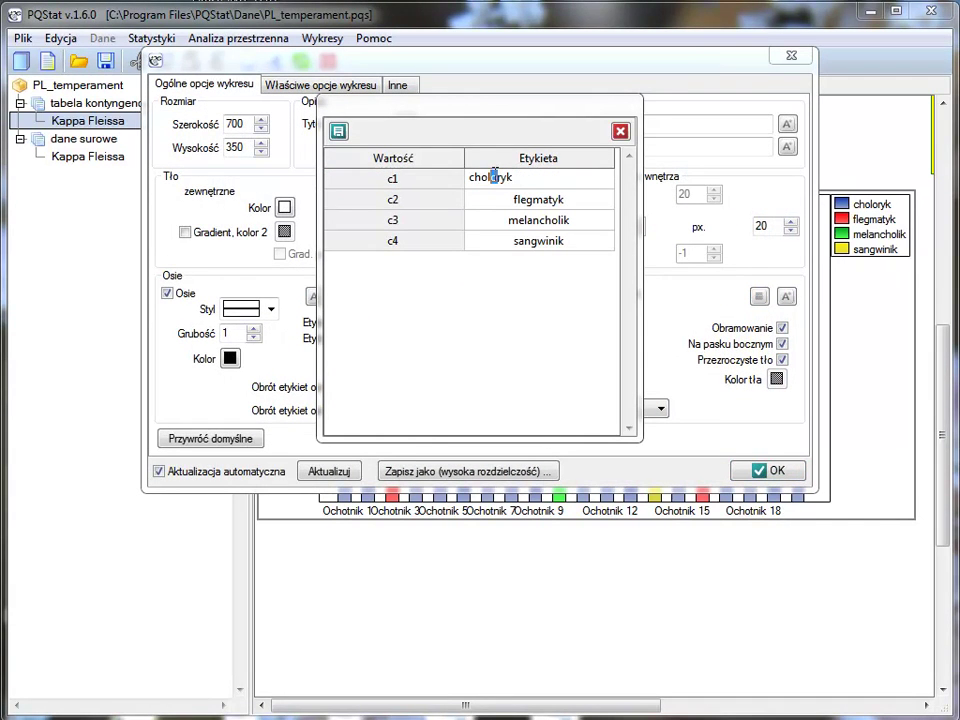
{"action": "type", "text": "e"}
{"action": "left_click", "coordinate": [338, 133]}
{"action": "left_click", "coordinate": [620, 131]}
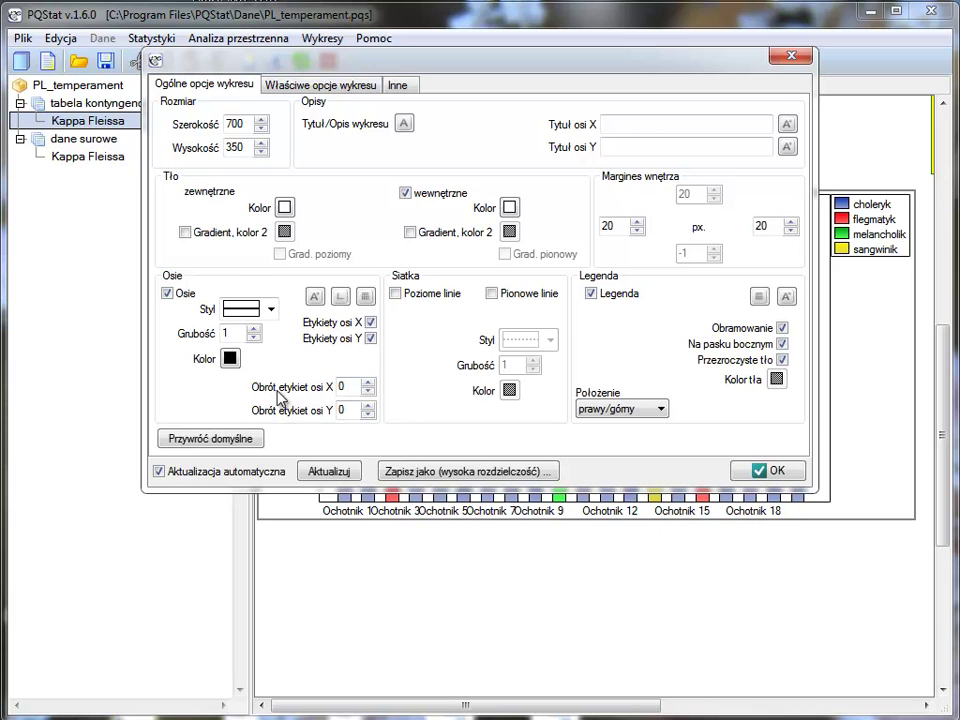
Rotate the chart's X-axis labels by 90 degrees and uncover the chart to check them
{"action": "double_click", "coordinate": [346, 390]}
{"action": "type", "text": "90"}
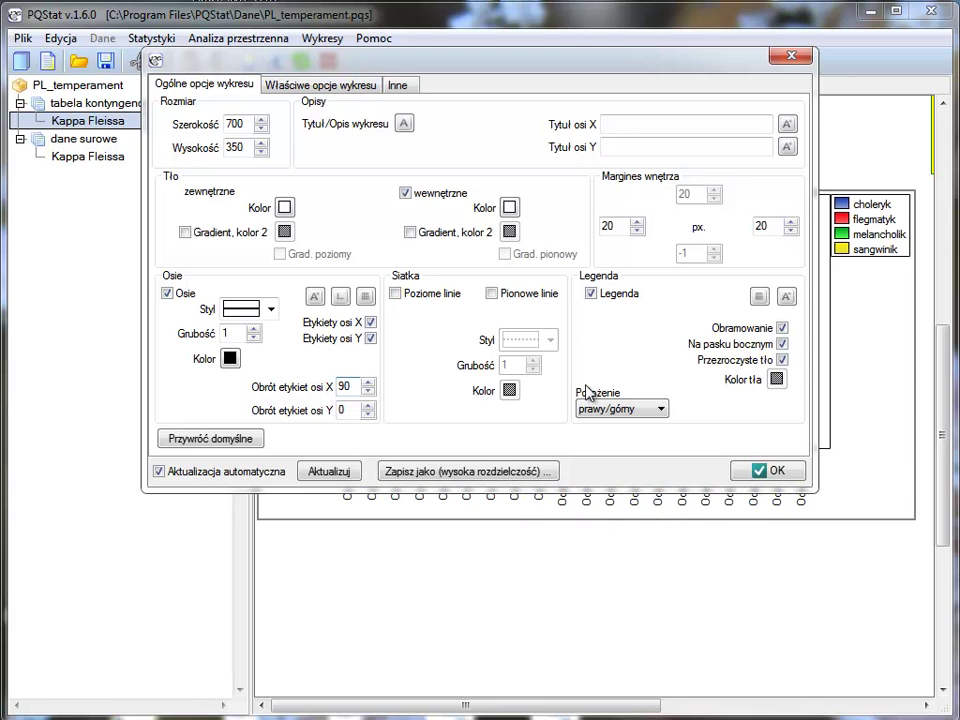
{"action": "left_click_drag", "start_coordinate": [563, 70], "coordinate": [627, 1]}
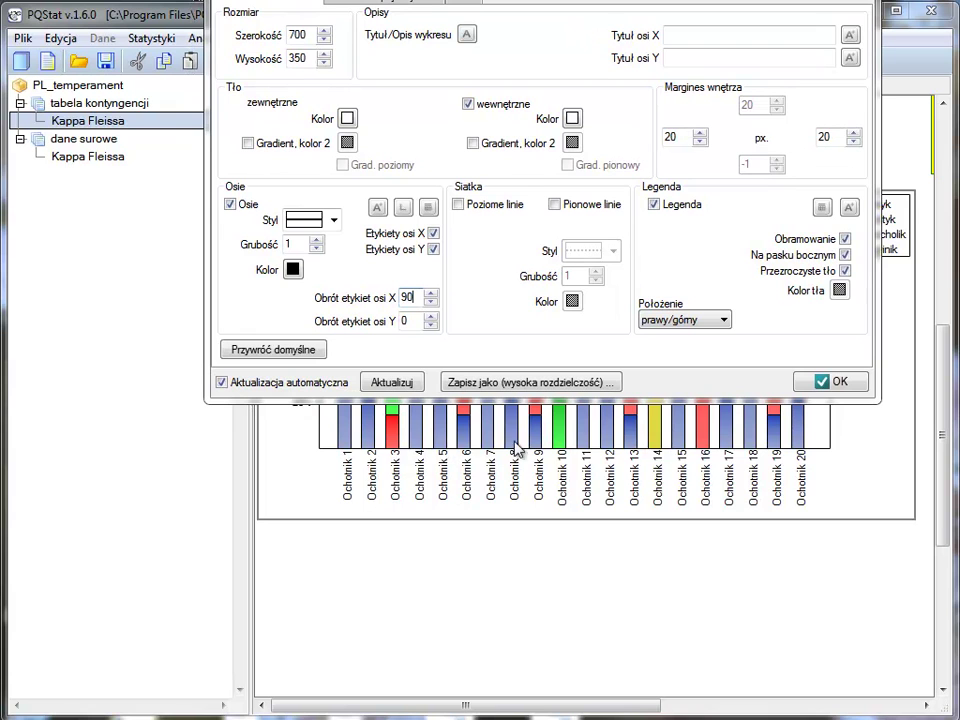
Give the chart's columns the 3D shape "sfera" and apply the chart settings
{"action": "left_click", "coordinate": [365, 3]}
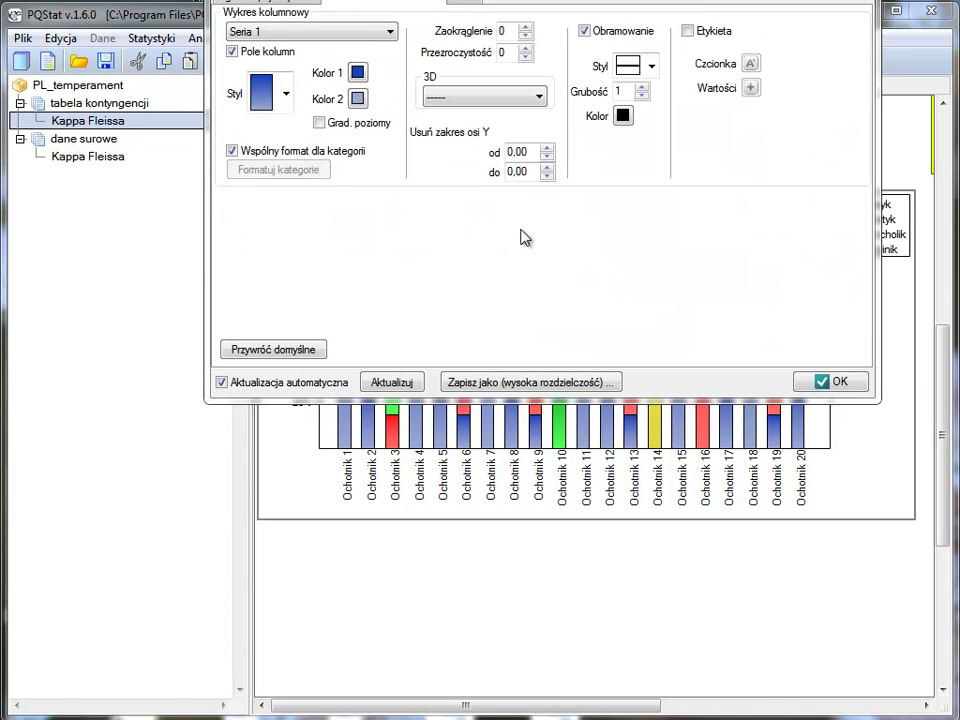
{"action": "left_click", "coordinate": [464, 100]}
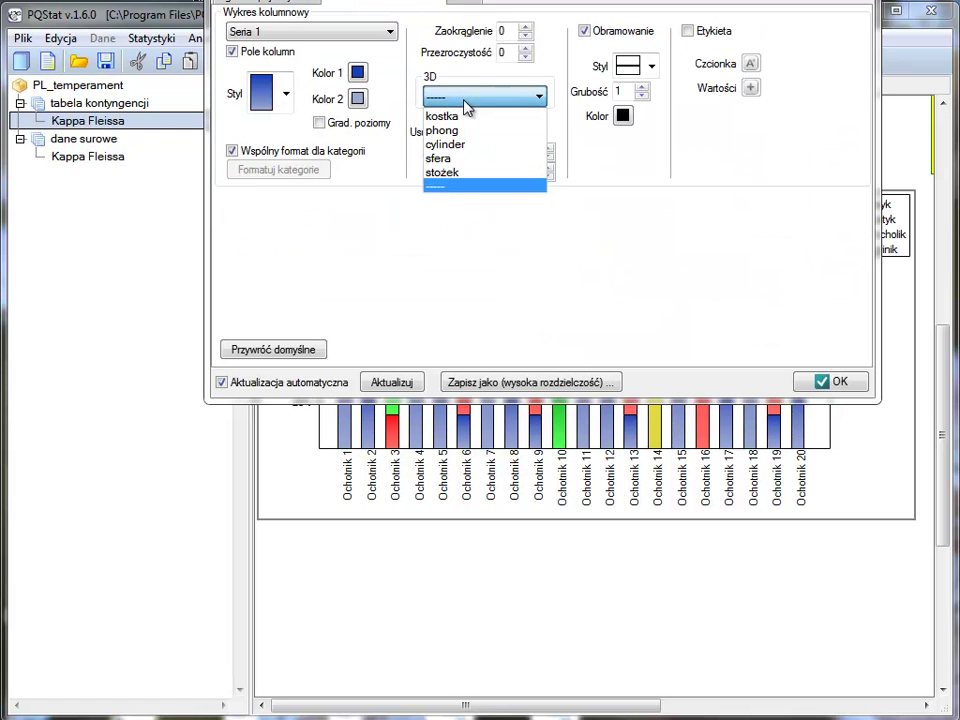
{"action": "left_click", "coordinate": [485, 159]}
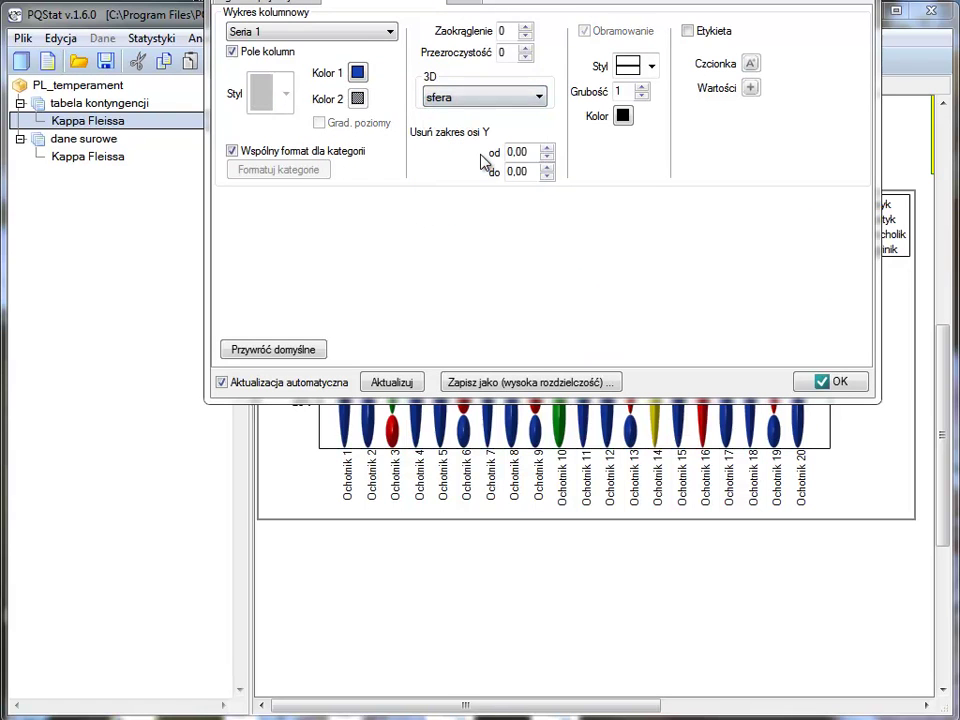
{"action": "left_click", "coordinate": [846, 386]}
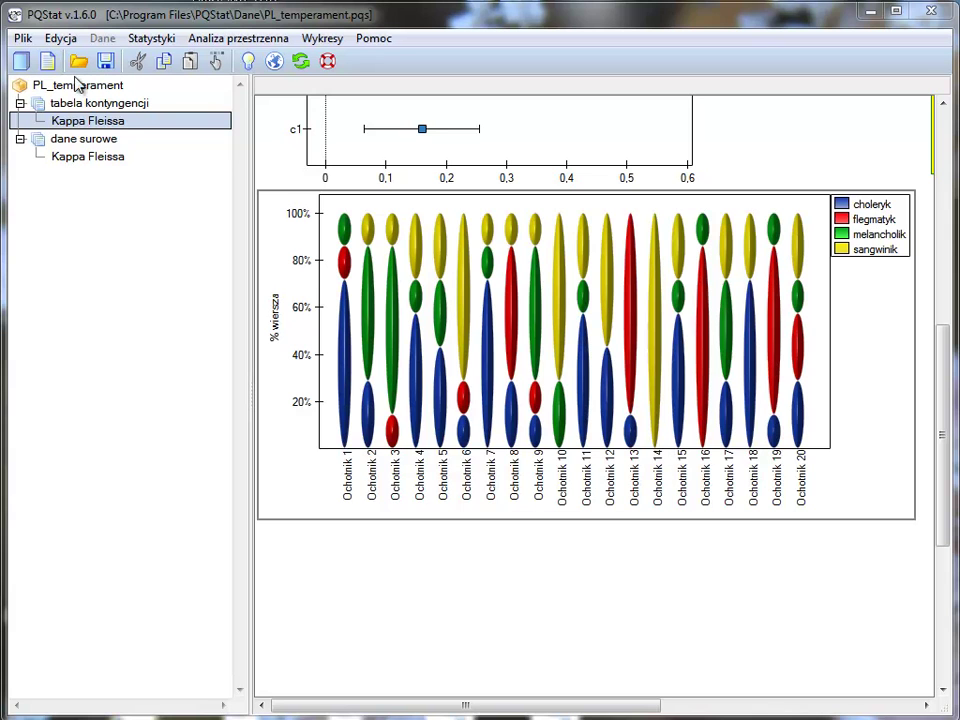
In the contingency table, set Ochotnik 1's ratings to Choleryk 7 and zero elsewhere, and copy that row down through Ochotnik 5
{"action": "left_click", "coordinate": [128, 105]}
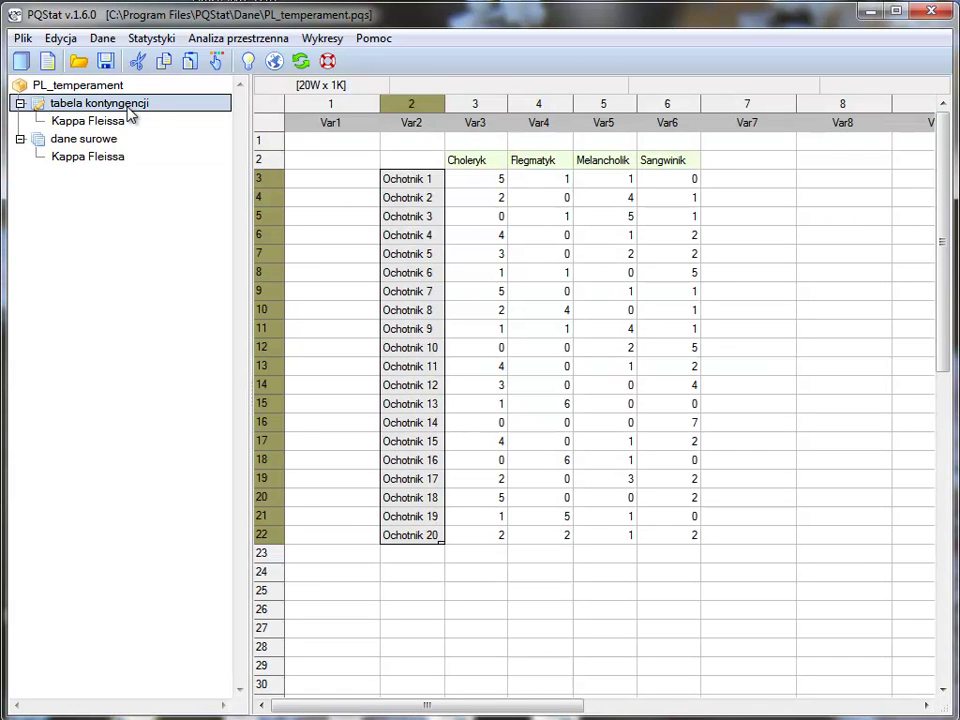
{"action": "left_click", "coordinate": [488, 180]}
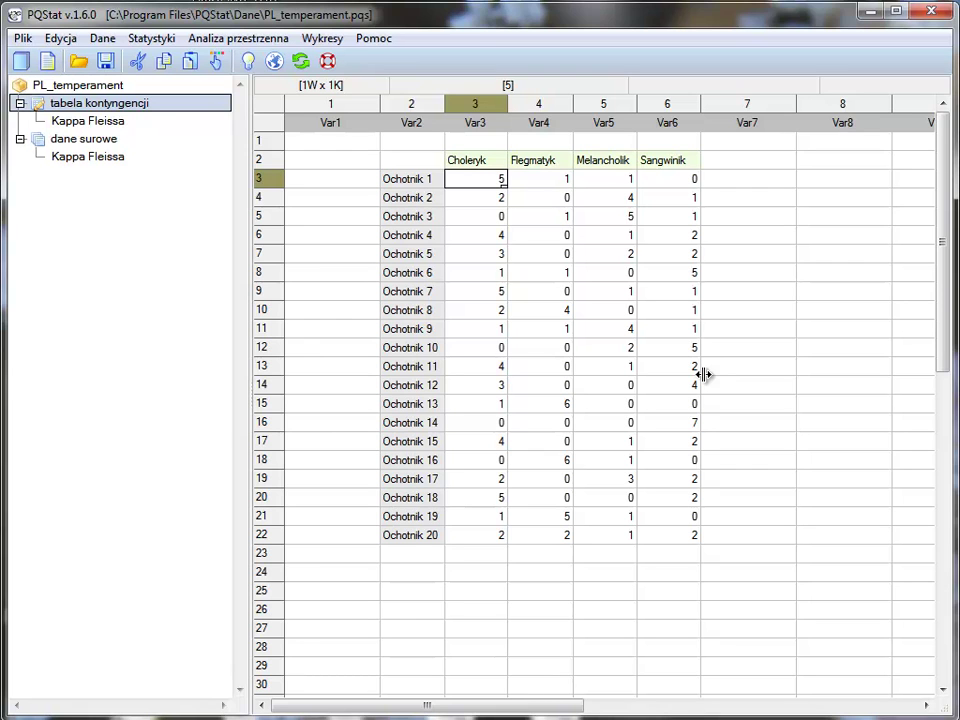
{"action": "type", "text": "7"}
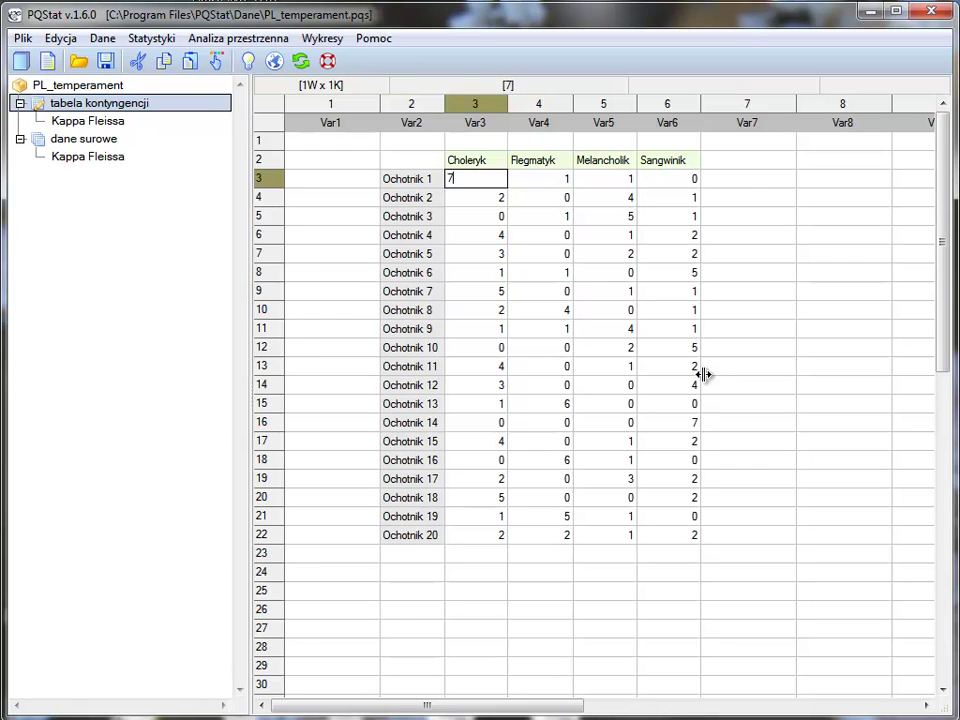
{"action": "left_click", "coordinate": [553, 258]}
{"action": "left_click", "coordinate": [553, 180]}
{"action": "type", "text": "0"}
{"action": "left_click", "coordinate": [620, 180]}
{"action": "type", "text": "0"}
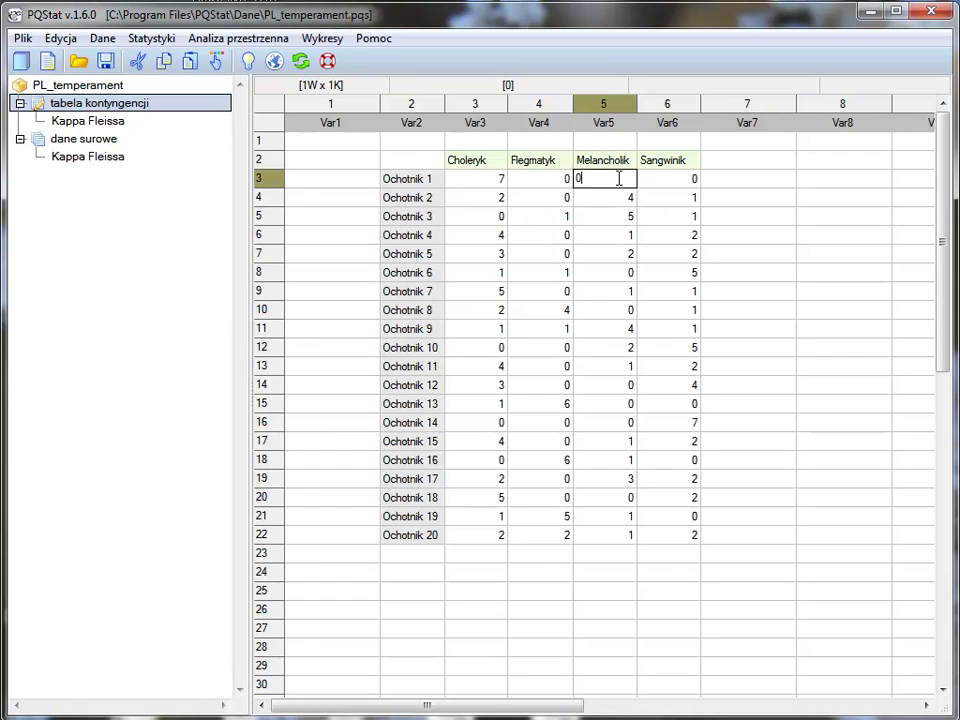
{"action": "left_click", "coordinate": [667, 216]}
{"action": "left_click_drag", "start_coordinate": [484, 186], "coordinate": [693, 238]}
{"action": "key", "text": "ctrl+d"}
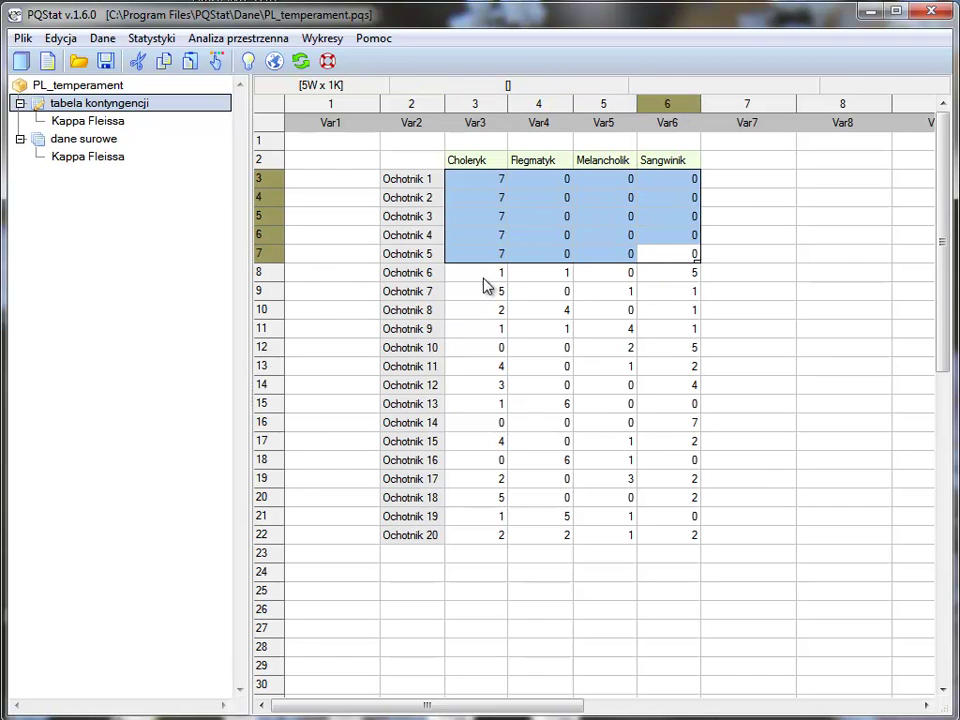
Set Ochotnik 6's ratings to Flegmatyk 7 and zero elsewhere, and copy that row down through Ochotnik 9
{"action": "left_click", "coordinate": [485, 273]}
{"action": "type", "text": "0"}
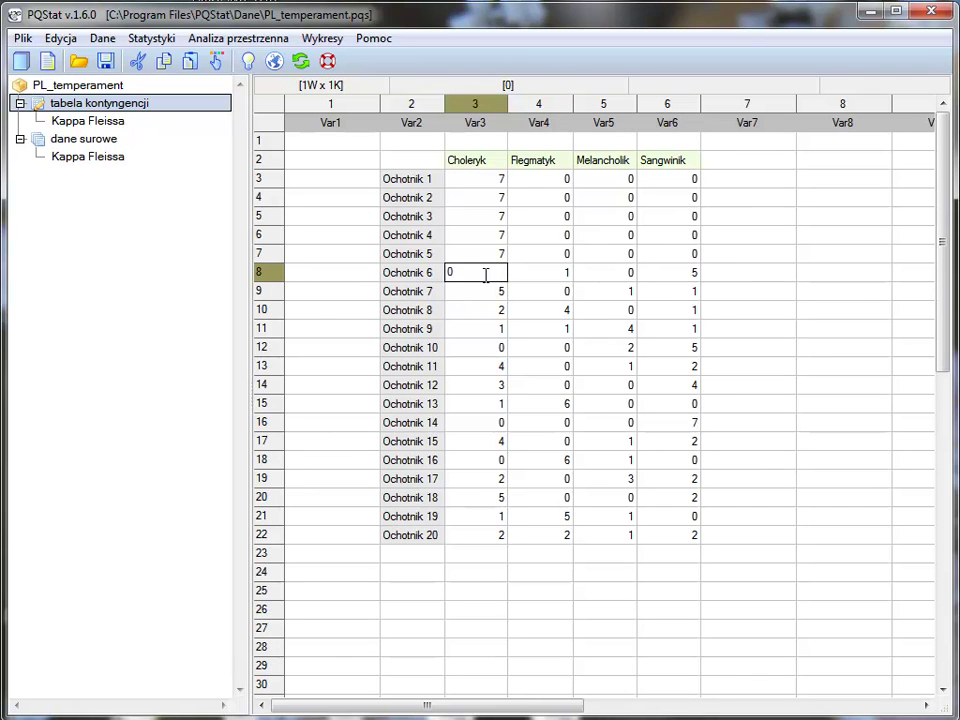
{"action": "left_click", "coordinate": [540, 277]}
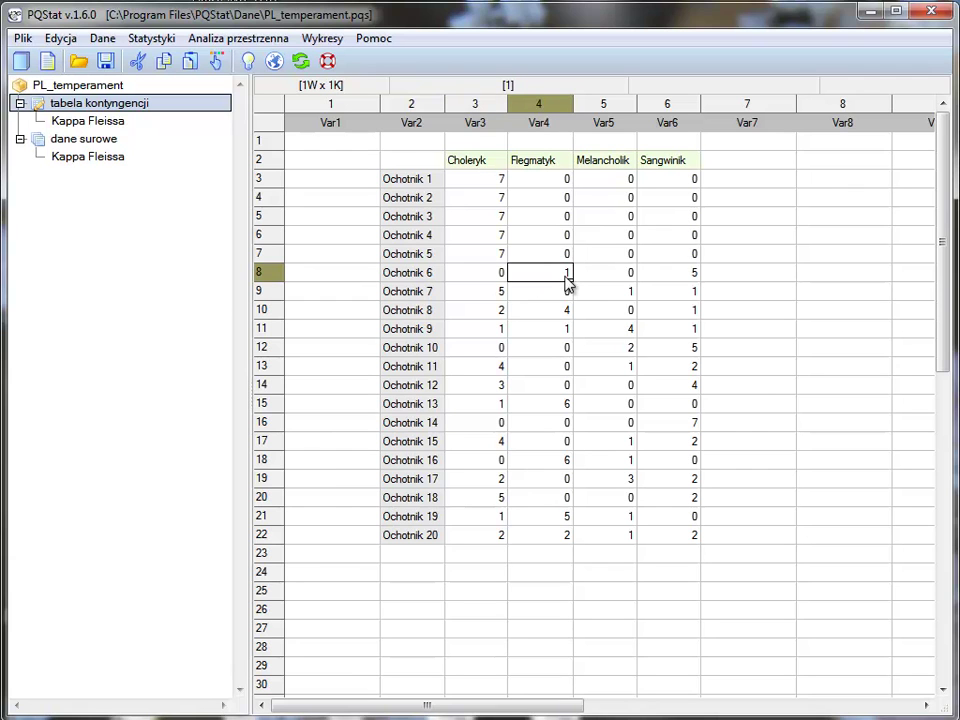
{"action": "type", "text": "7"}
{"action": "left_click", "coordinate": [526, 308]}
{"action": "left_click", "coordinate": [686, 275]}
{"action": "type", "text": "0"}
{"action": "left_click", "coordinate": [548, 388]}
{"action": "left_click_drag", "start_coordinate": [490, 272], "coordinate": [692, 332]}
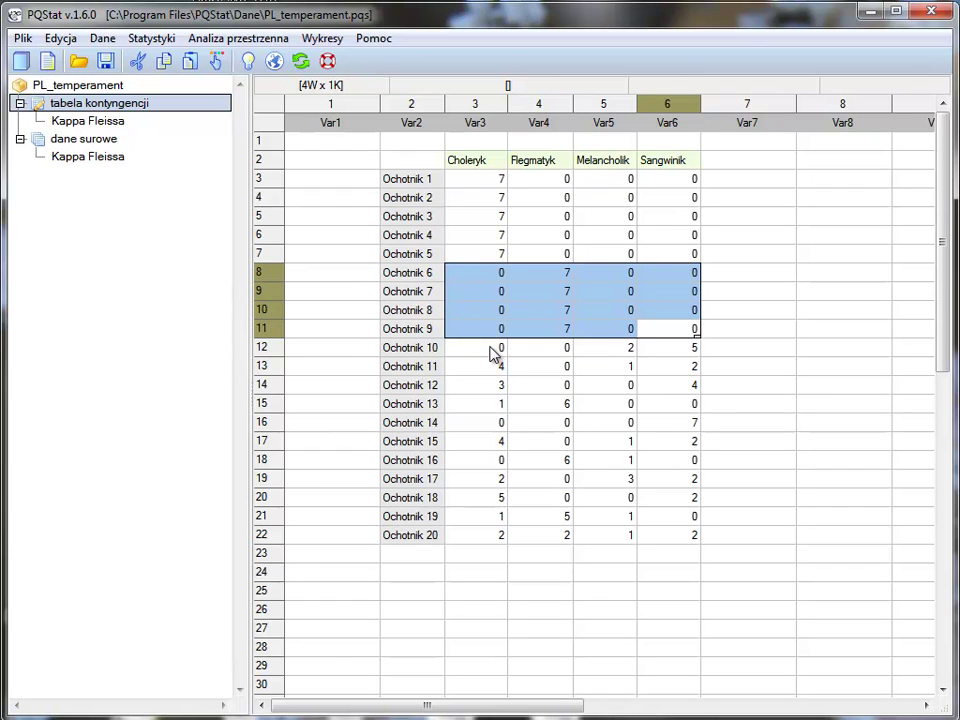
Set Ochotnik 10's ratings to Melancholik 7 and Sangwinik 0, and copy that row down through Ochotnik 15
{"action": "left_click", "coordinate": [615, 357]}
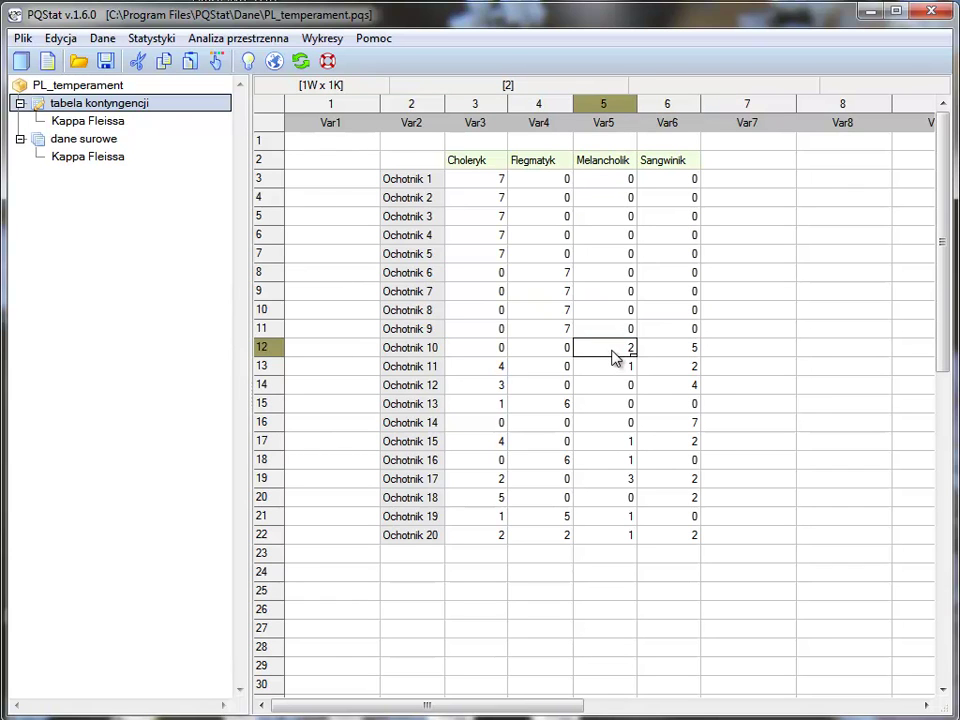
{"action": "type", "text": "7"}
{"action": "left_click", "coordinate": [685, 352]}
{"action": "type", "text": "0"}
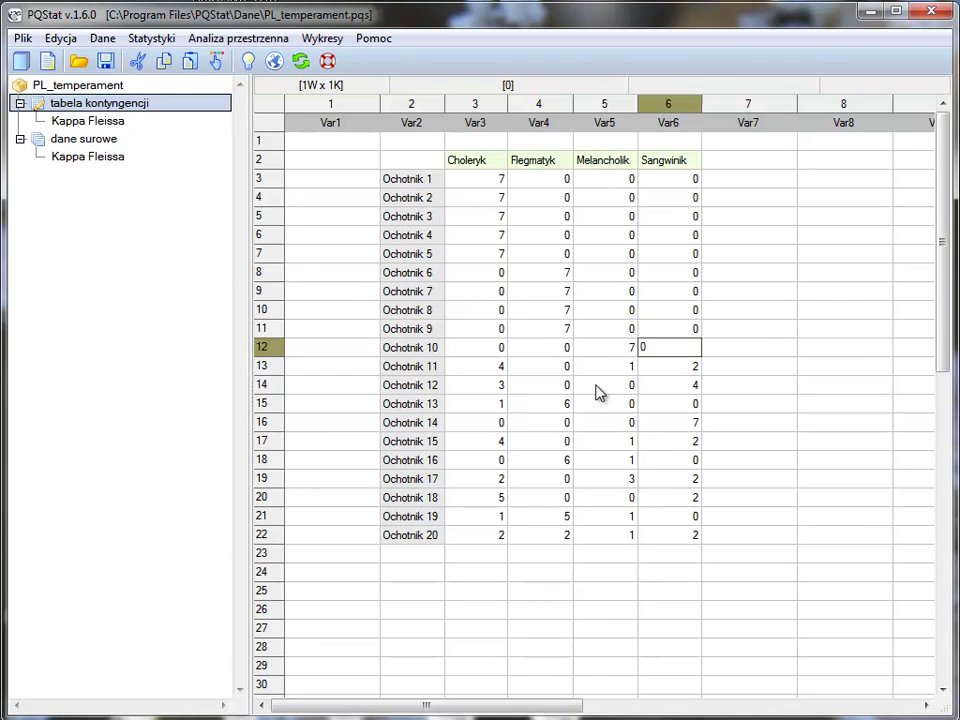
{"action": "left_click", "coordinate": [563, 402]}
{"action": "left_click_drag", "start_coordinate": [489, 350], "coordinate": [690, 441]}
Set Ochotnik 16's ratings to Sangwinik 7 and zero elsewhere, and copy that row down through Ochotnik 20
{"action": "left_click", "coordinate": [490, 464]}
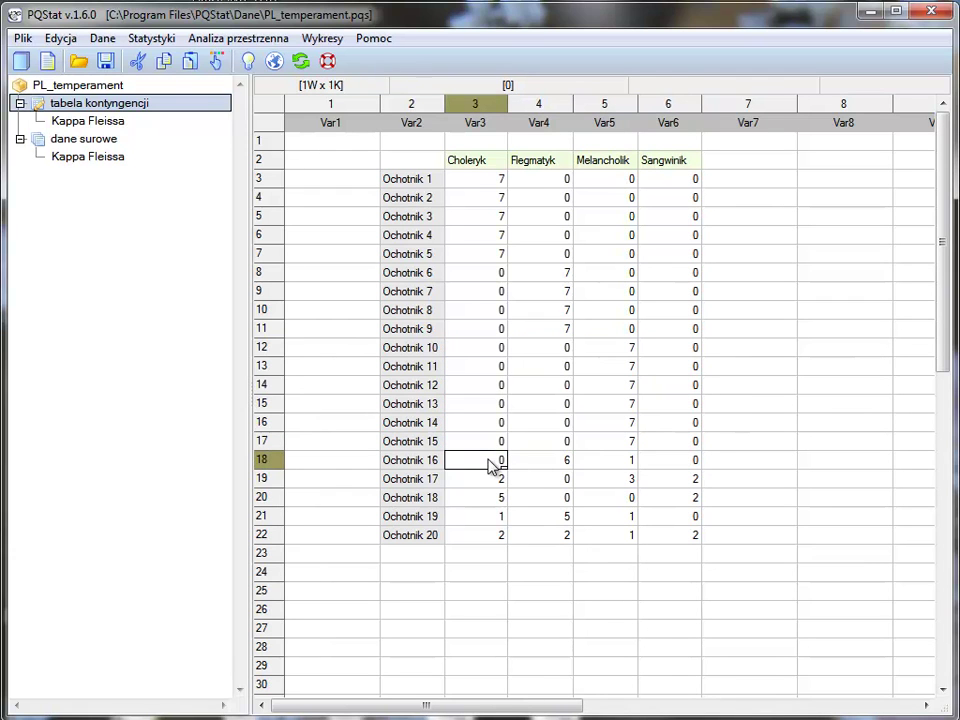
{"action": "left_click", "coordinate": [563, 464]}
{"action": "type", "text": "0"}
{"action": "left_click", "coordinate": [596, 463]}
{"action": "type", "text": "0"}
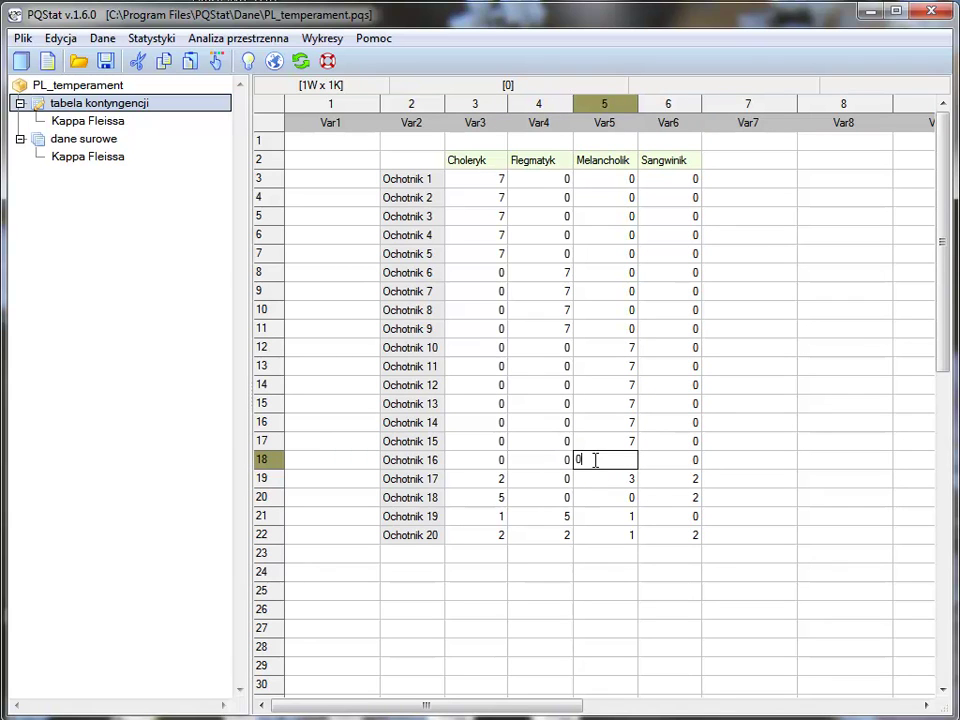
{"action": "left_click", "coordinate": [673, 463]}
{"action": "type", "text": "7"}
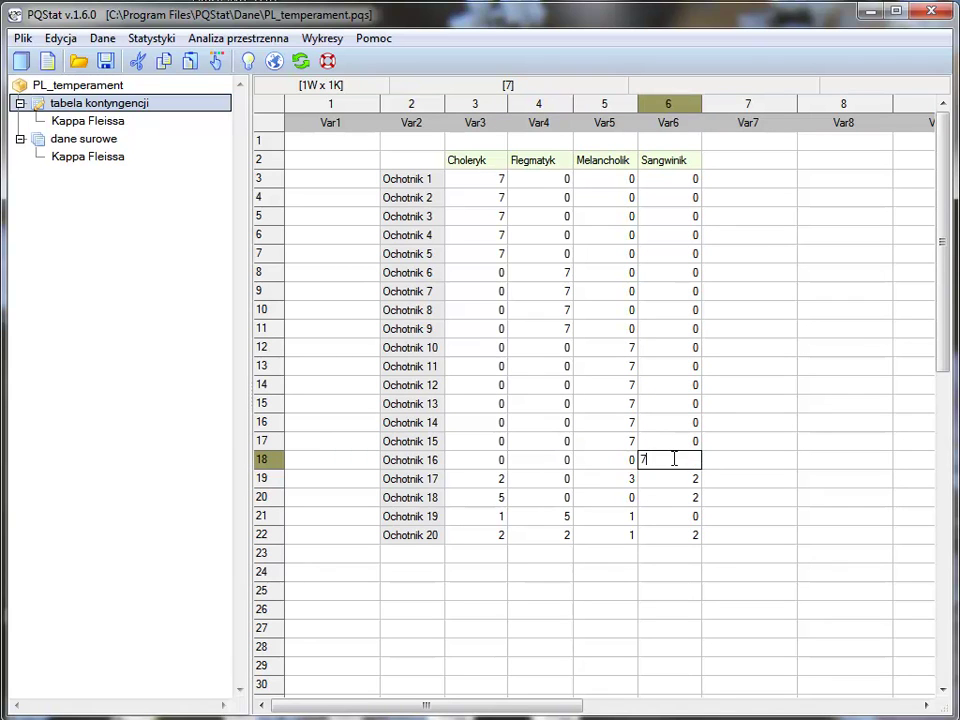
{"action": "left_click", "coordinate": [615, 500]}
{"action": "left_click_drag", "start_coordinate": [491, 466], "coordinate": [697, 535]}
{"action": "key", "text": "ctrl+d"}
{"action": "left_click", "coordinate": [603, 385]}
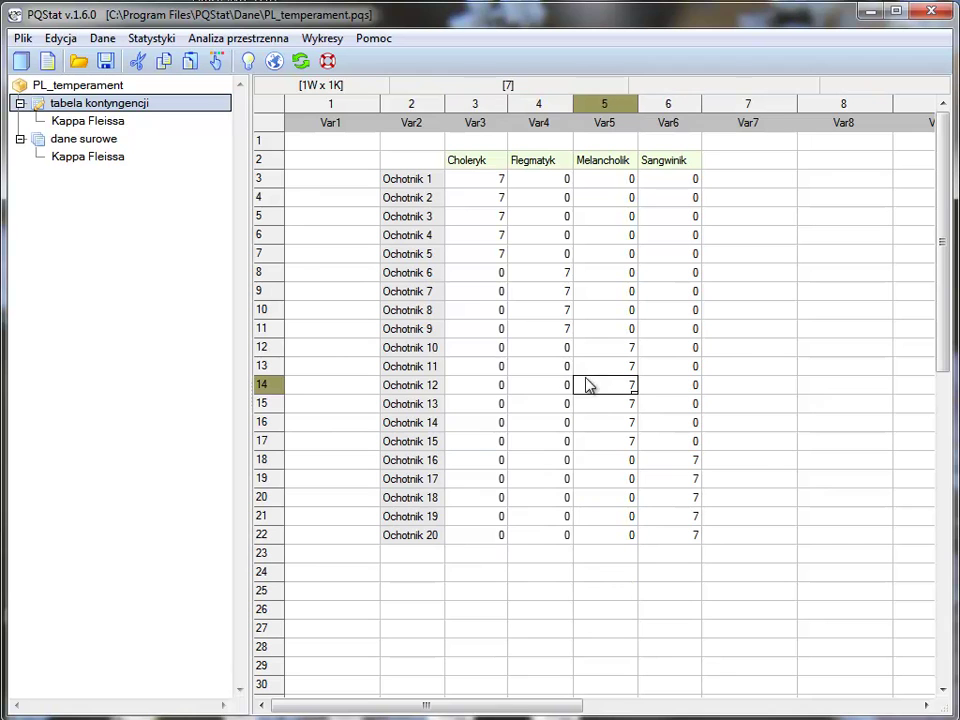
Rerun the Kappa Fleissa analysis on the rating counts of all four temperament columns for Ochotnik 1 to 20
{"action": "left_click", "coordinate": [300, 61]}
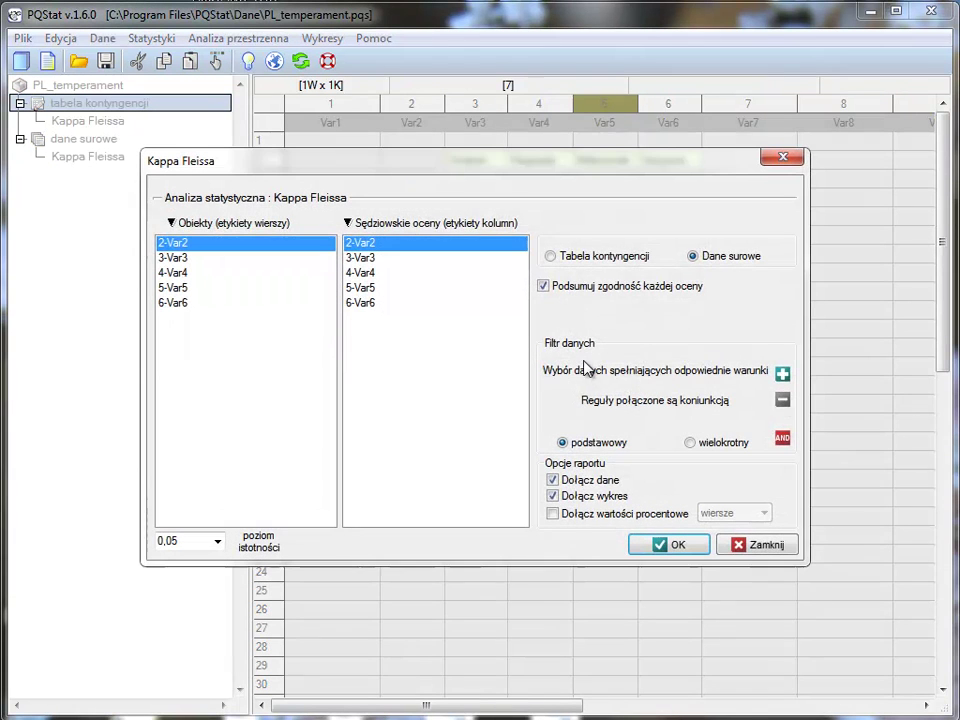
{"action": "left_click", "coordinate": [745, 543]}
{"action": "left_click_drag", "start_coordinate": [495, 180], "coordinate": [677, 536]}
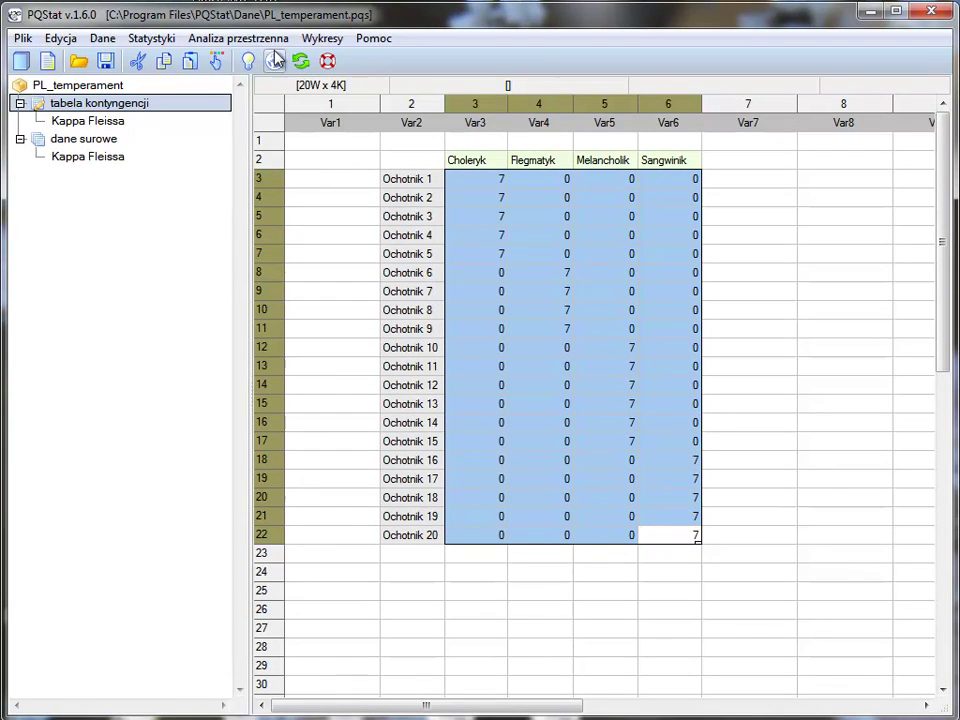
{"action": "left_click", "coordinate": [300, 61]}
{"action": "left_click", "coordinate": [665, 546]}
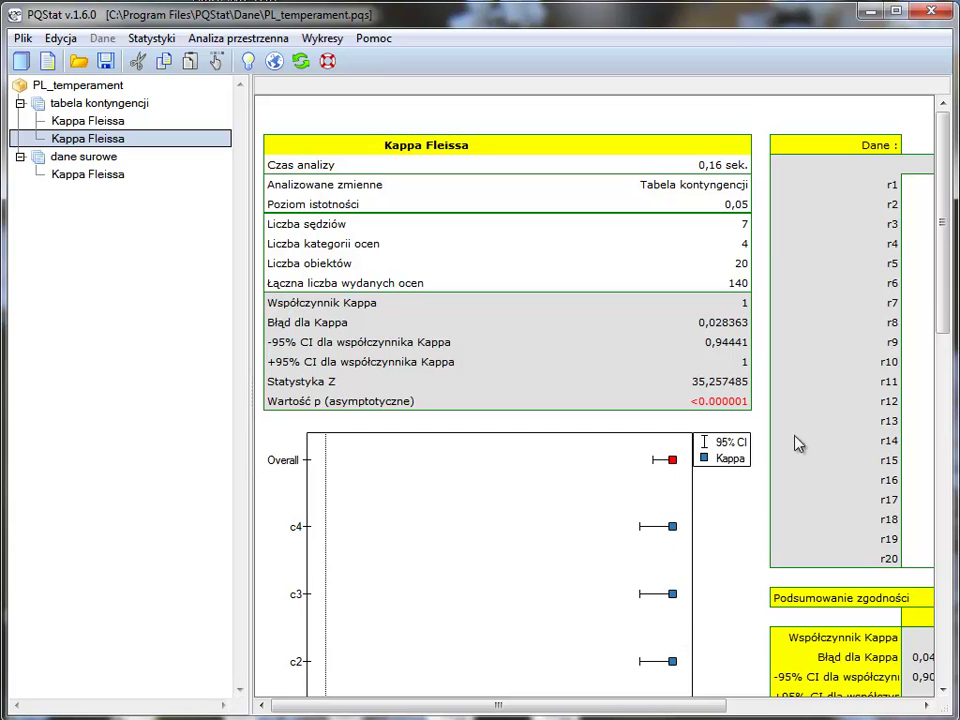
Examine the new report's kappa confidence interval chart, per-category agreement summary and stacked column chart
{"action": "left_click_drag", "start_coordinate": [945, 197], "coordinate": [945, 272]}
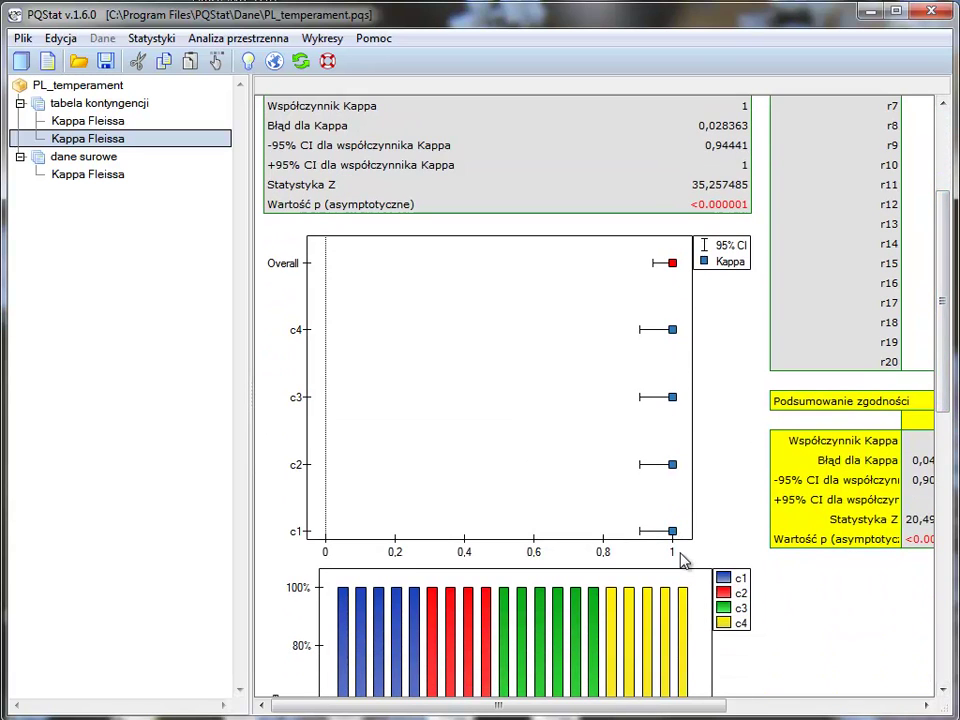
{"action": "left_click_drag", "start_coordinate": [673, 710], "coordinate": [870, 710]}
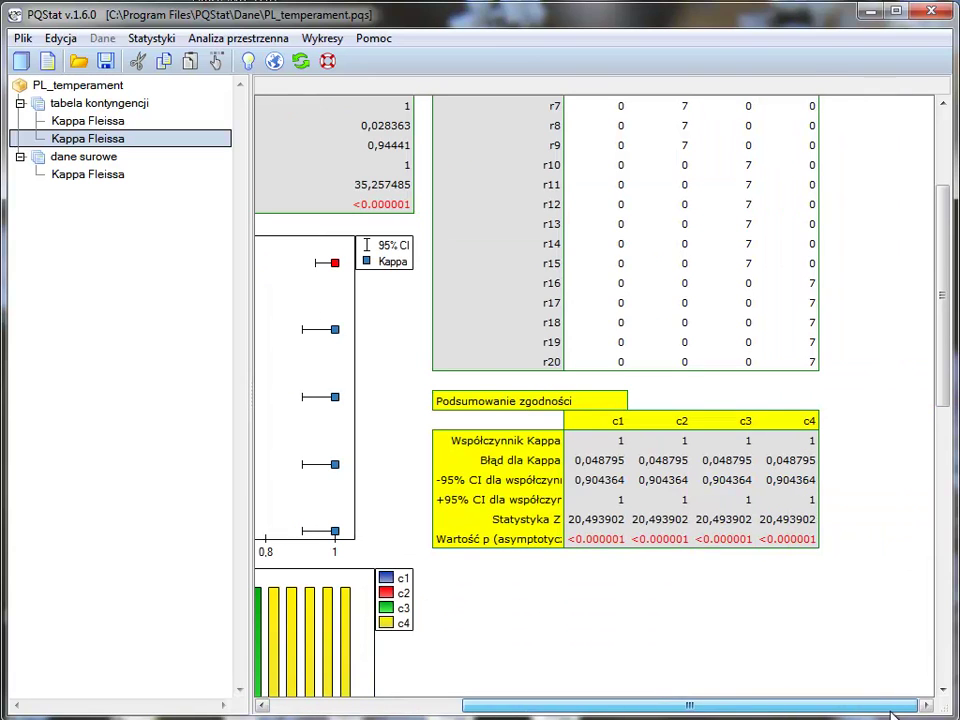
{"action": "left_click_drag", "start_coordinate": [810, 707], "coordinate": [655, 708]}
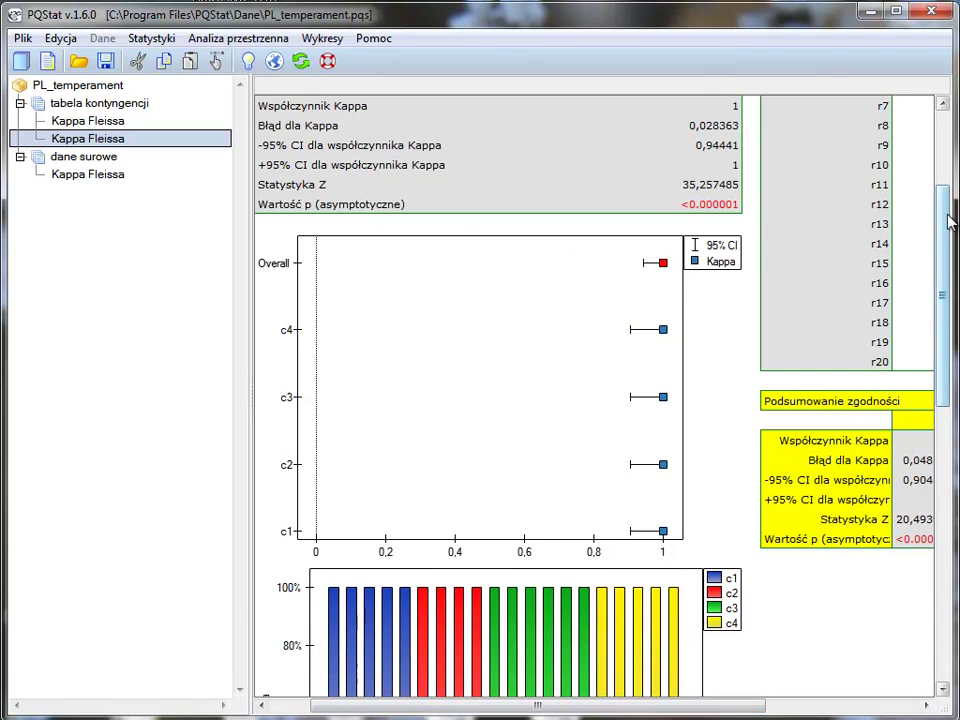
{"action": "left_click_drag", "start_coordinate": [943, 295], "coordinate": [943, 418]}
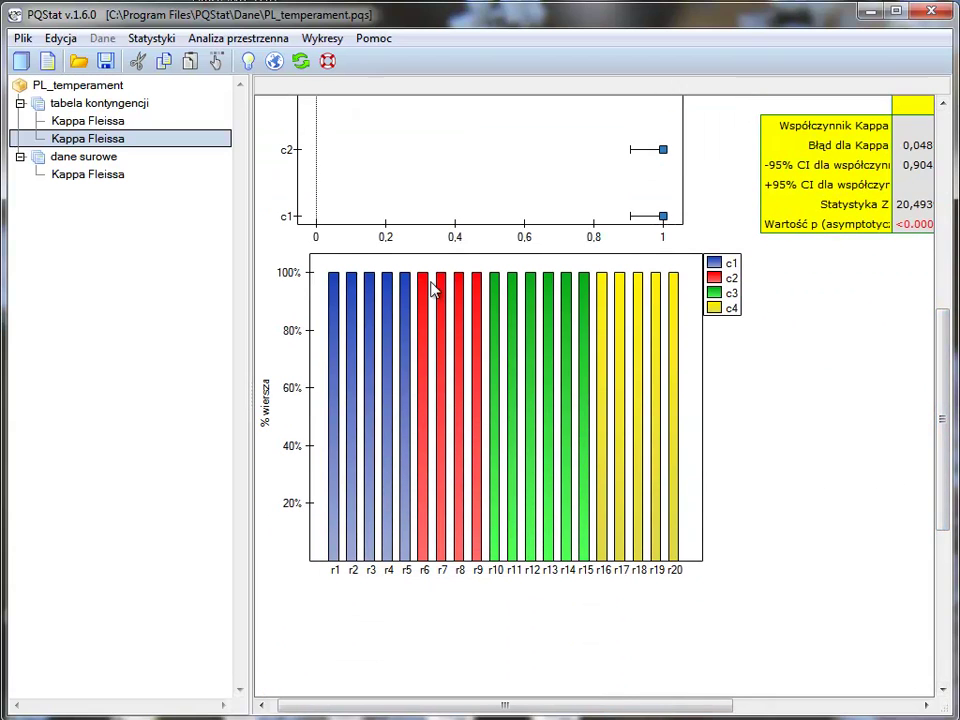